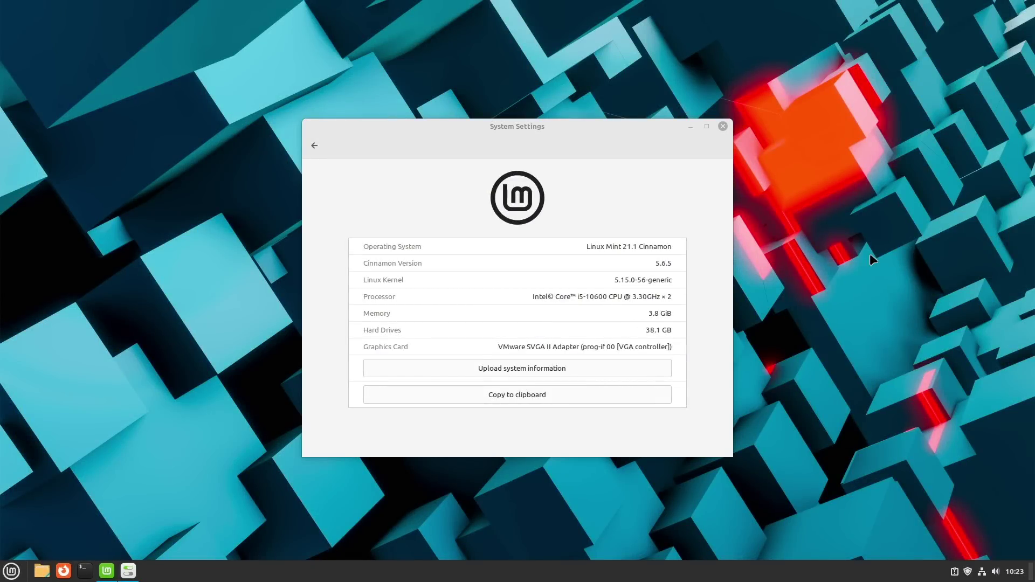
Close the system information window and open the Home folder in the file manager.
{"action": "left_click", "coordinate": [723, 126]}
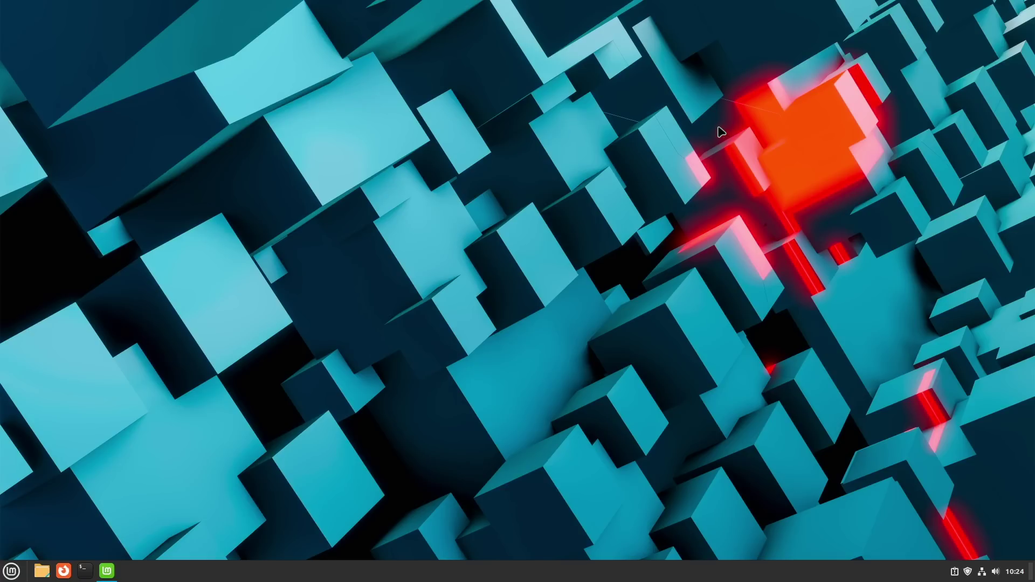
{"action": "left_click", "coordinate": [43, 571]}
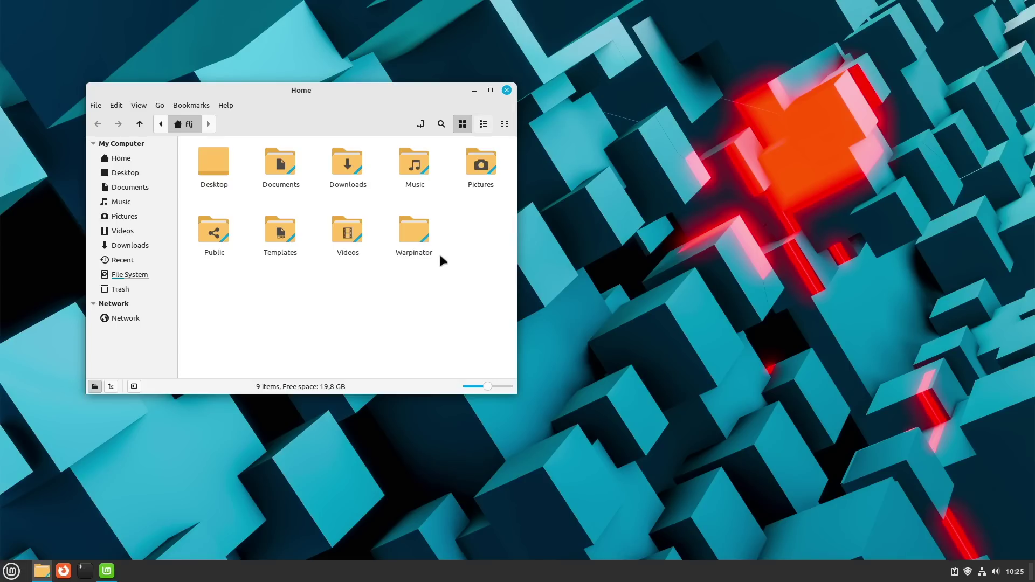
Open the Themes page of System Settings and look through the available icon themes and application themes.
{"action": "left_click", "coordinate": [10, 572]}
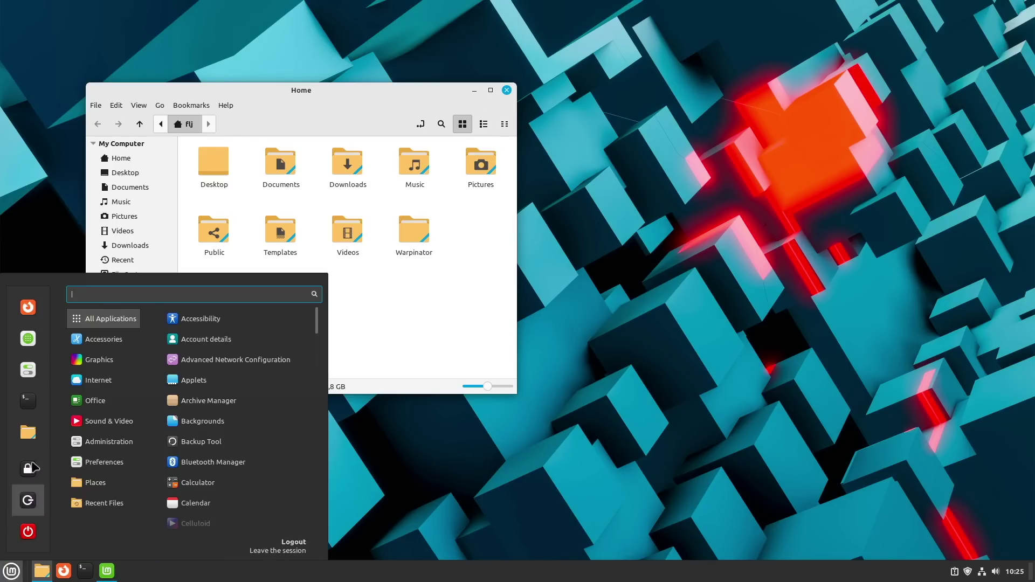
{"action": "left_click", "coordinate": [28, 378]}
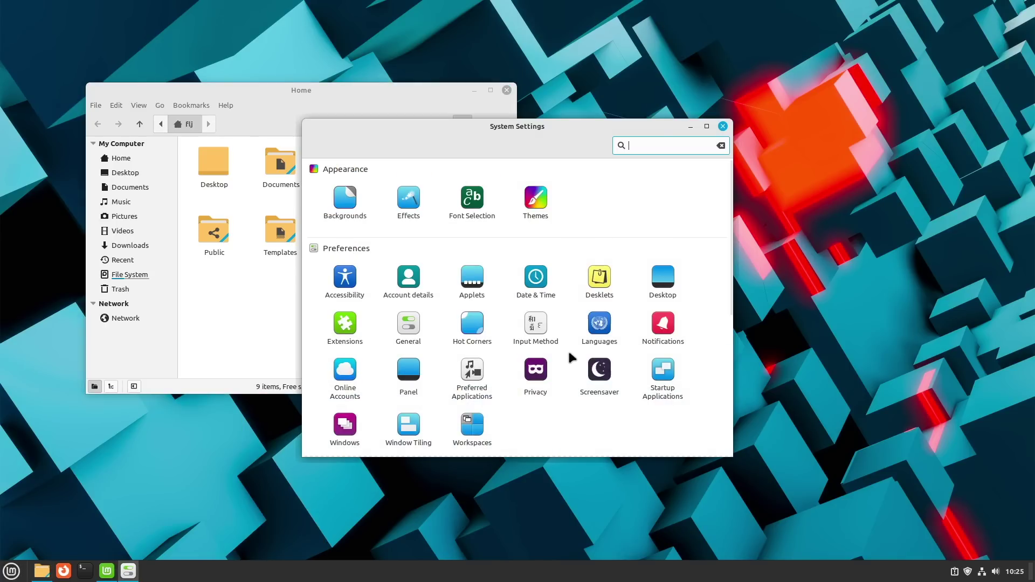
{"action": "left_click", "coordinate": [546, 209]}
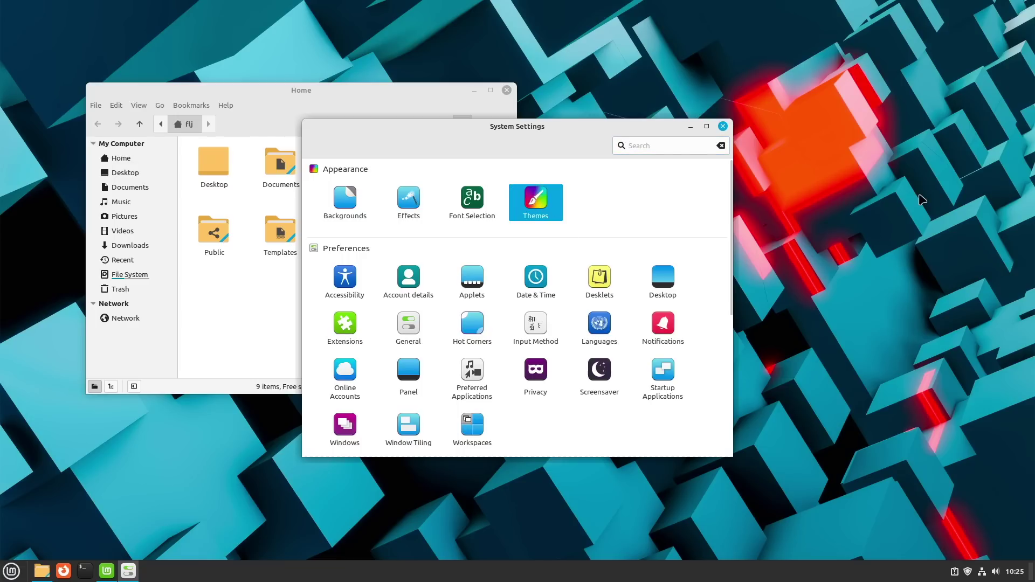
{"action": "left_click", "coordinate": [638, 286]}
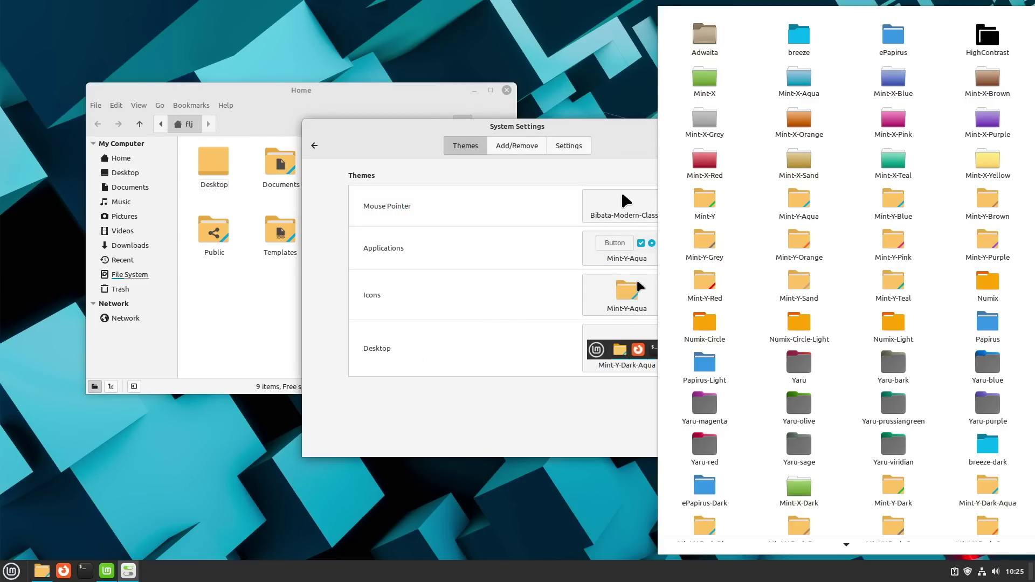
{"action": "scroll", "coordinate": [804, 260], "scroll_direction": "down", "scroll_amount": 3}
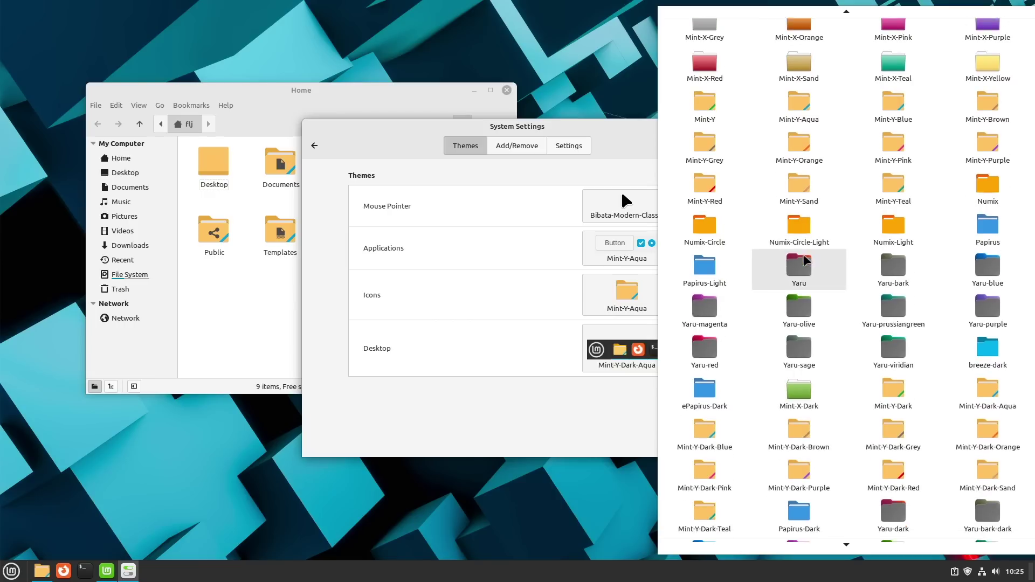
{"action": "scroll", "coordinate": [804, 260], "scroll_direction": "down", "scroll_amount": 1}
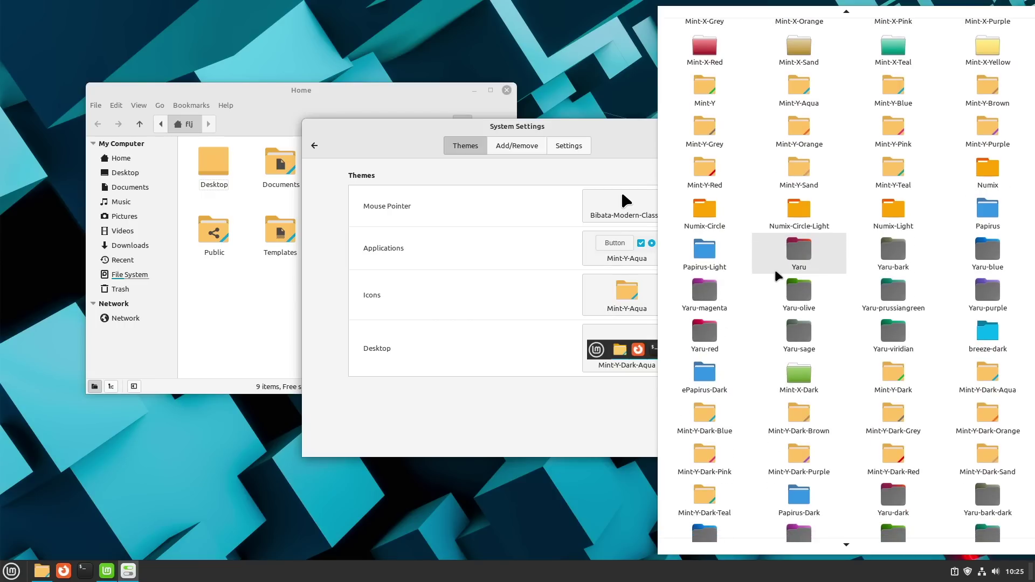
{"action": "scroll", "coordinate": [844, 318], "scroll_direction": "down", "scroll_amount": 4}
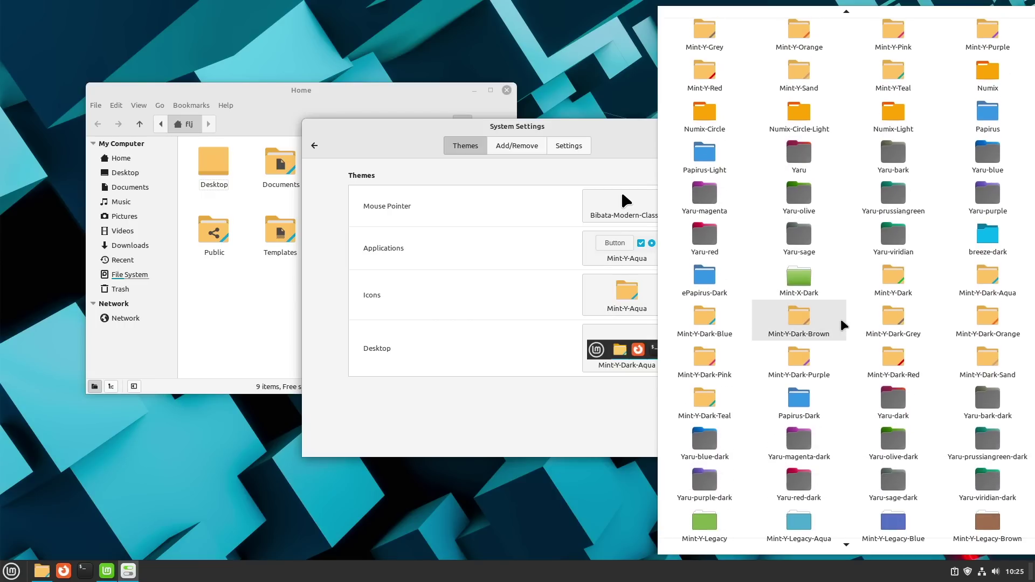
{"action": "scroll", "coordinate": [843, 324], "scroll_direction": "down", "scroll_amount": 8}
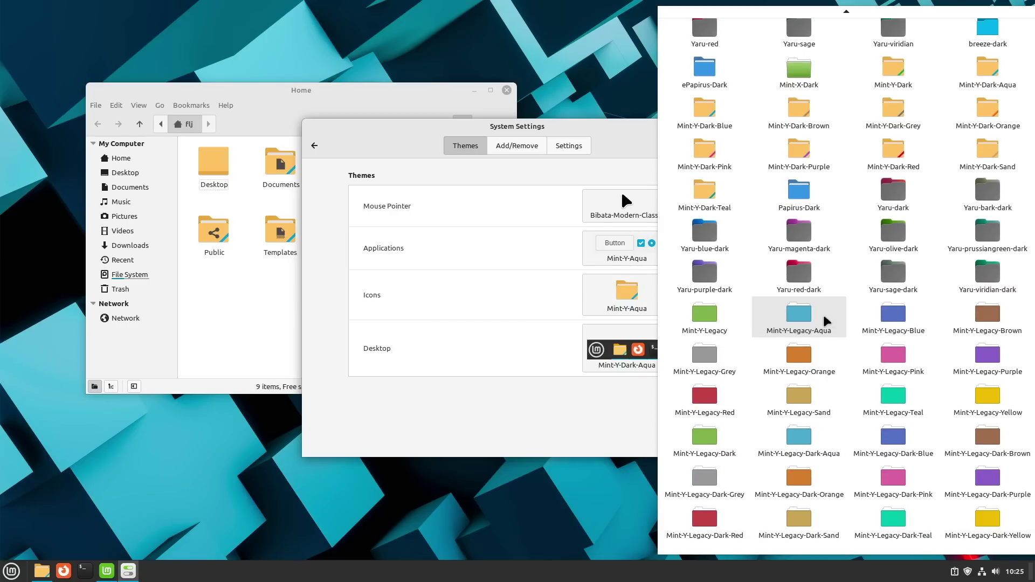
{"action": "left_click", "coordinate": [527, 314]}
{"action": "left_click", "coordinate": [628, 250]}
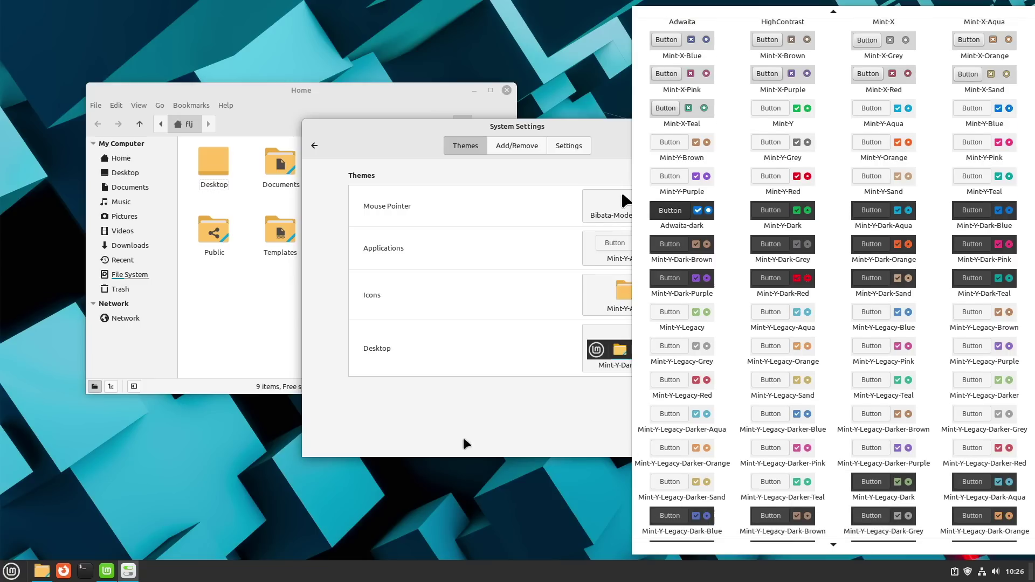
{"action": "left_click", "coordinate": [485, 414]}
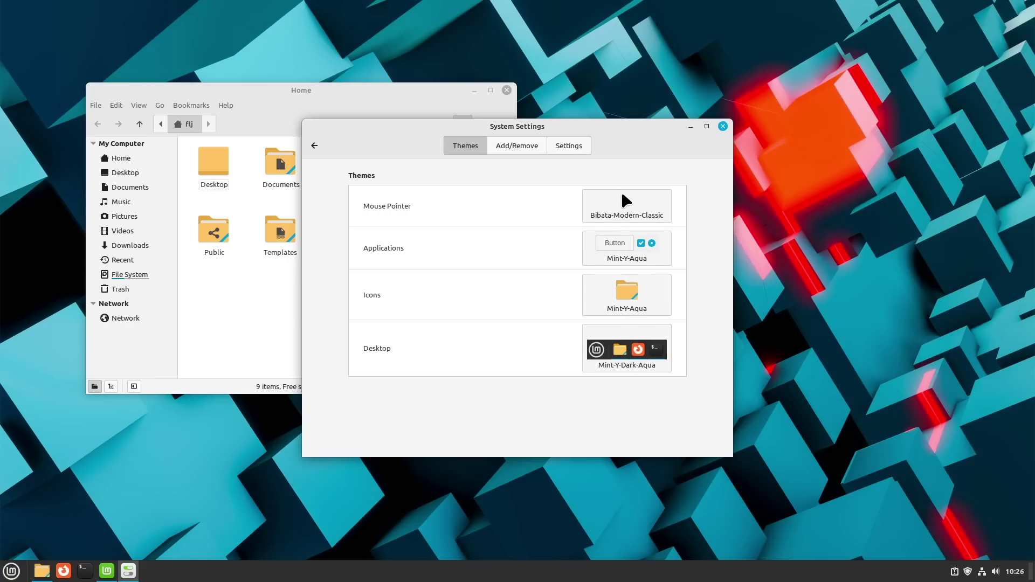
Bring up the Welcome window's First Steps page and place it beside the Home folder window.
{"action": "left_click", "coordinate": [114, 572]}
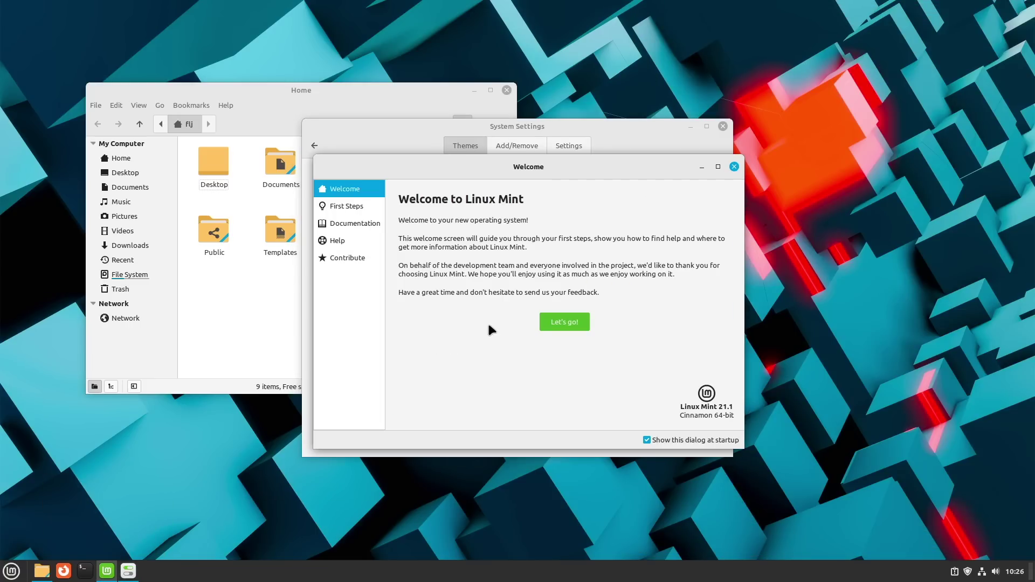
{"action": "left_click", "coordinate": [566, 324]}
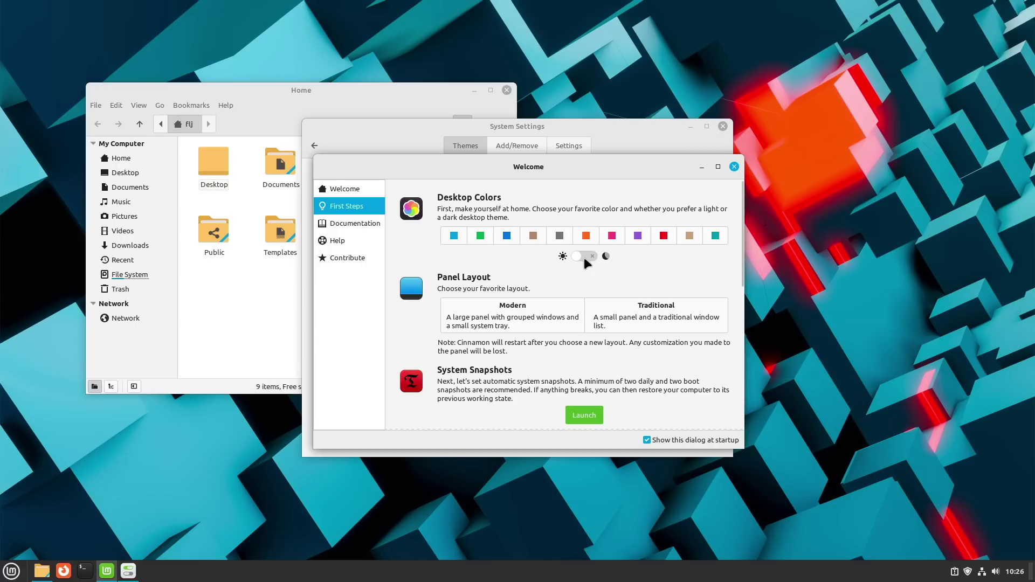
{"action": "left_click_drag", "start_coordinate": [526, 159], "coordinate": [685, 184]}
{"action": "left_click_drag", "start_coordinate": [381, 96], "coordinate": [301, 132]}
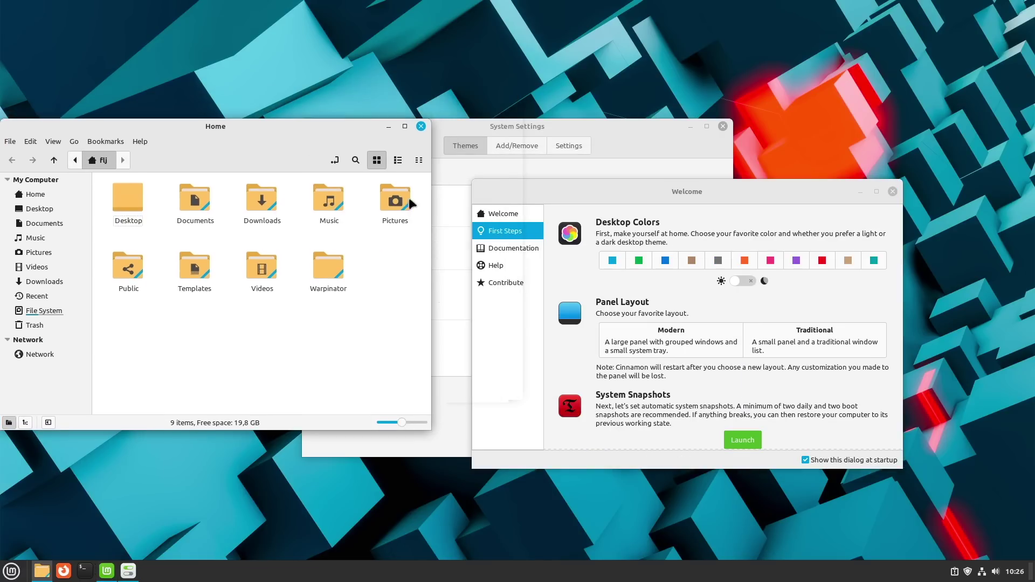
Select the Templates, Videos and Warpinator folders and try the aqua, green, blue, brown, grey and orange desktop colors.
{"action": "left_click", "coordinate": [612, 258]}
{"action": "left_click", "coordinate": [638, 260]}
{"action": "left_click_drag", "start_coordinate": [379, 363], "coordinate": [168, 238]}
{"action": "left_click", "coordinate": [665, 260]}
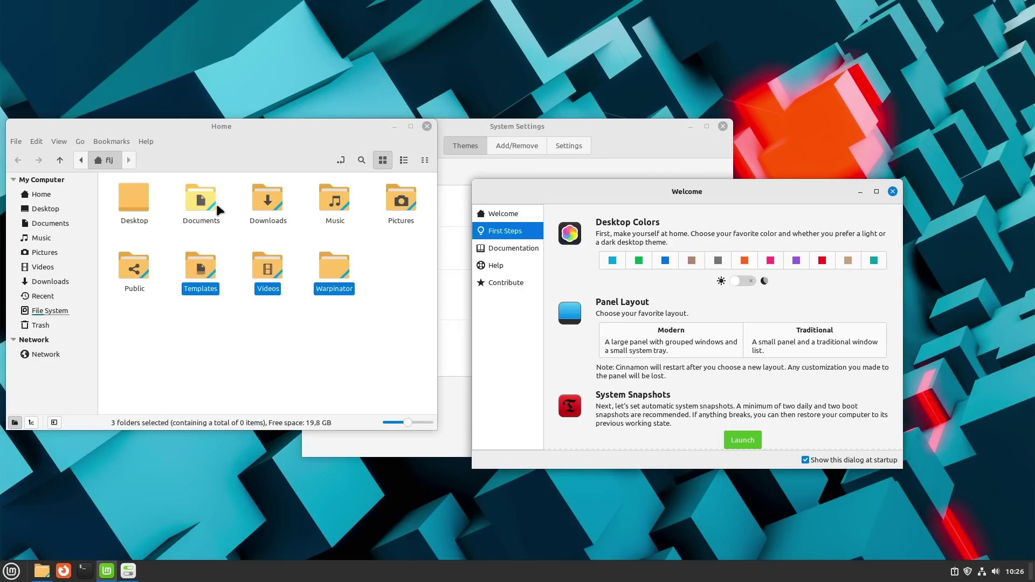
{"action": "left_click", "coordinate": [693, 261]}
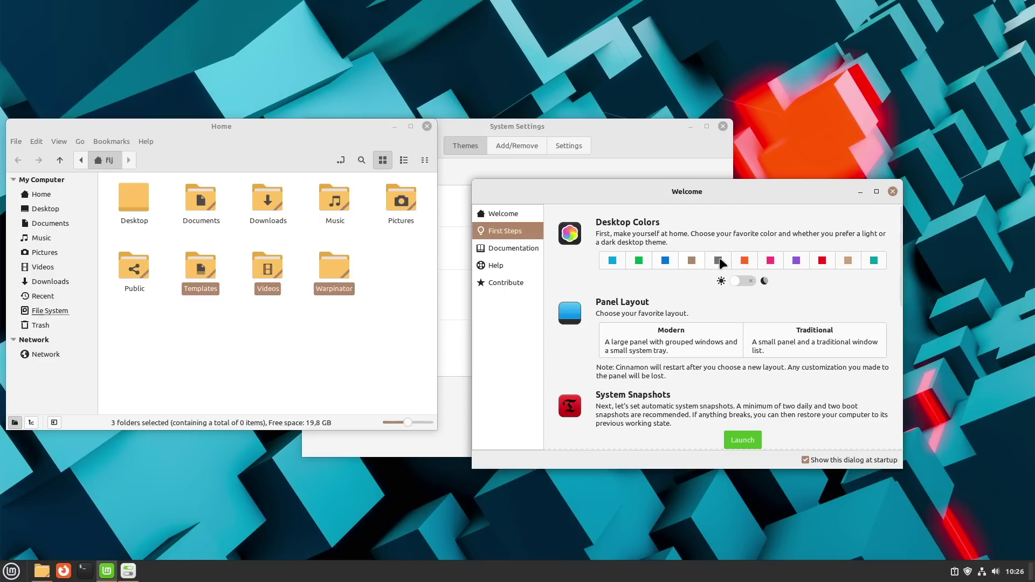
{"action": "left_click", "coordinate": [721, 260]}
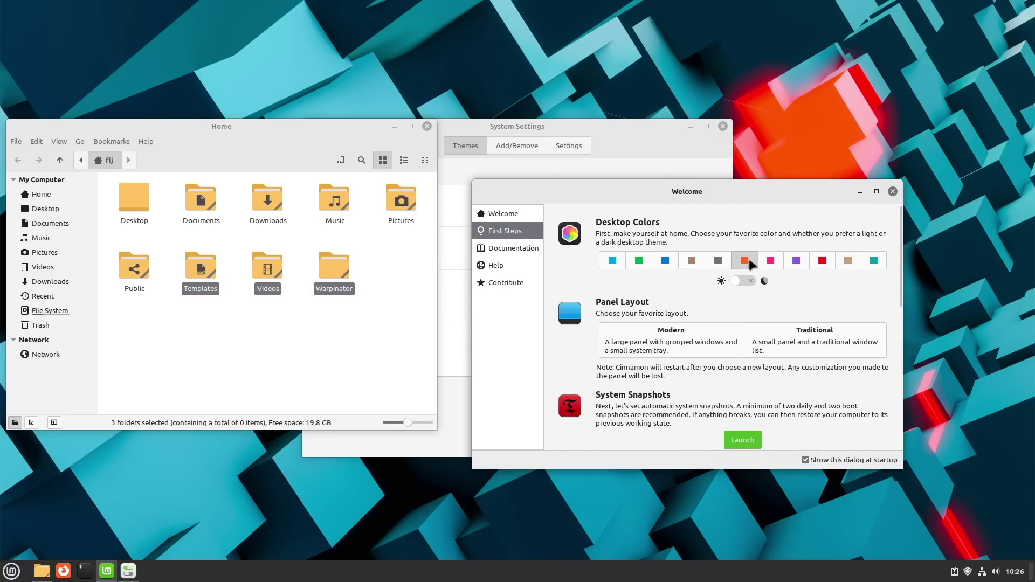
{"action": "left_click", "coordinate": [745, 261]}
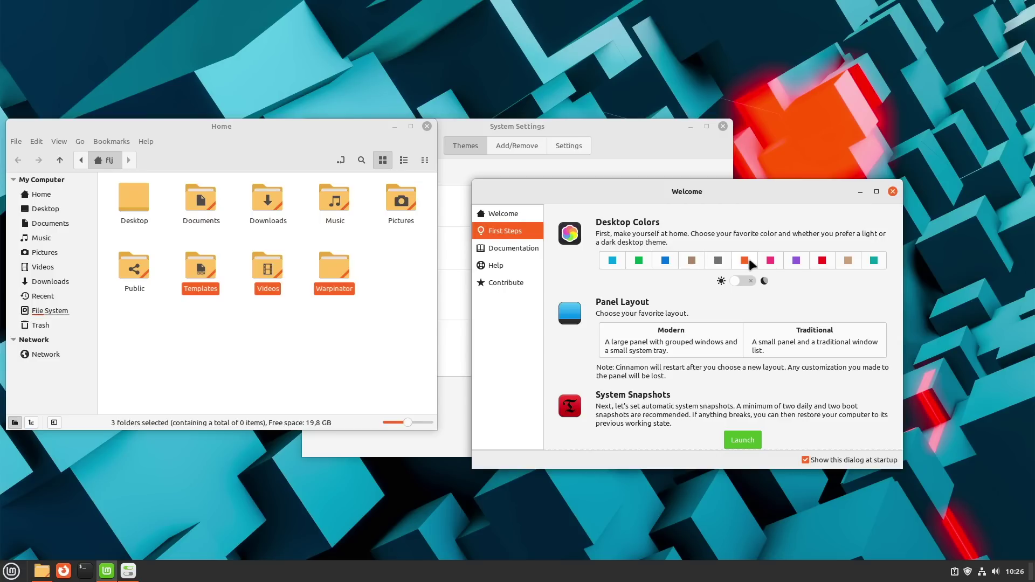
Turn on the dark desktop theme and try the pink, purple, red and sand desktop colors.
{"action": "left_click", "coordinate": [749, 278]}
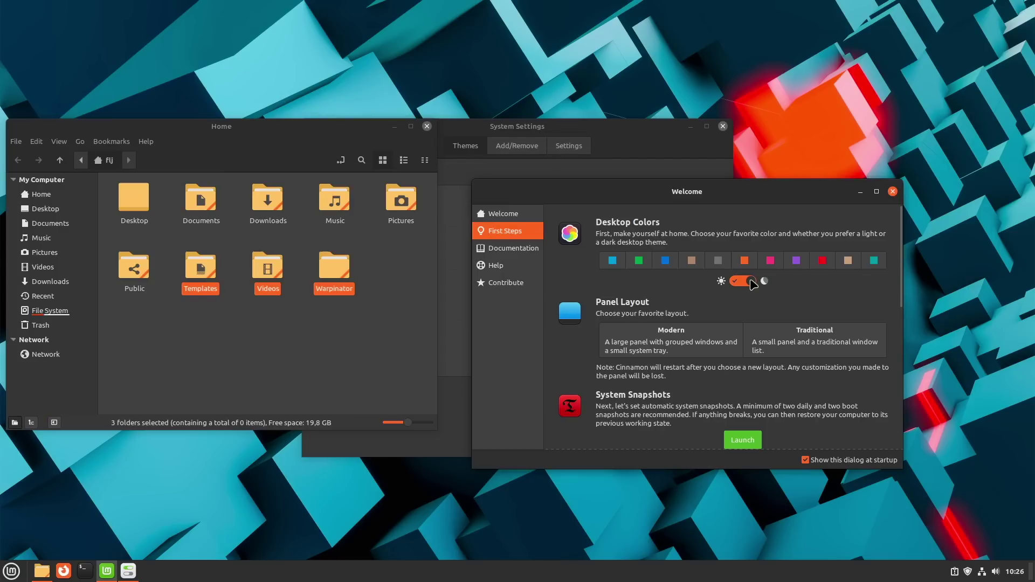
{"action": "left_click", "coordinate": [770, 261]}
{"action": "left_click", "coordinate": [796, 263]}
{"action": "left_click", "coordinate": [822, 263]}
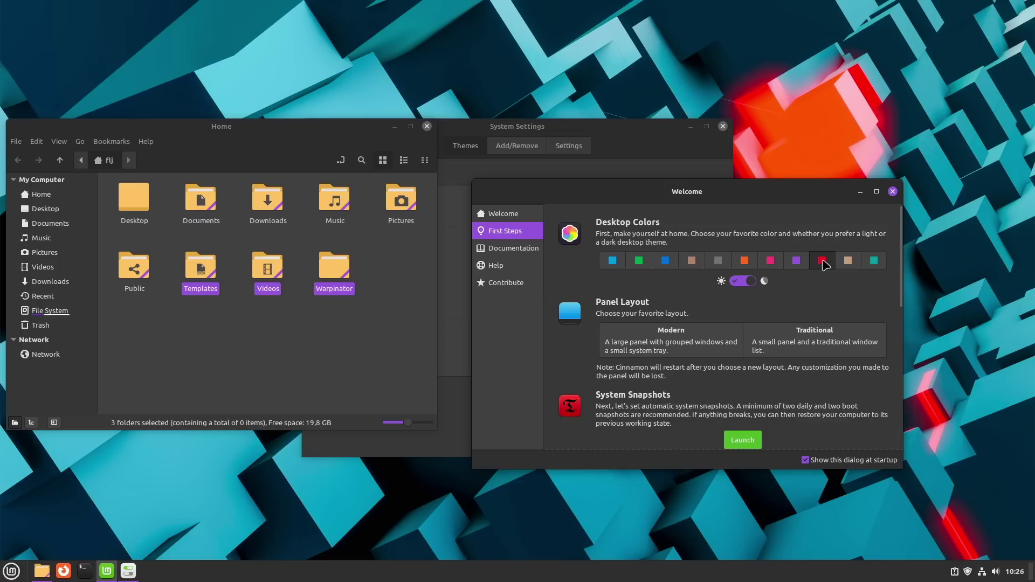
{"action": "left_click", "coordinate": [852, 263]}
Set the desktop color to teal and use the light theme.
{"action": "left_click", "coordinate": [874, 263]}
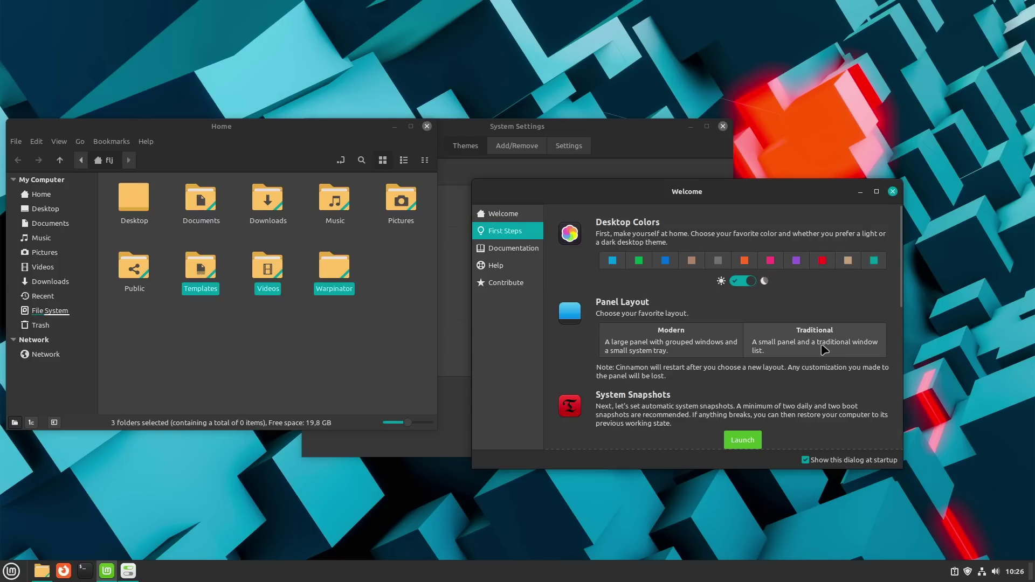
{"action": "left_click", "coordinate": [745, 281]}
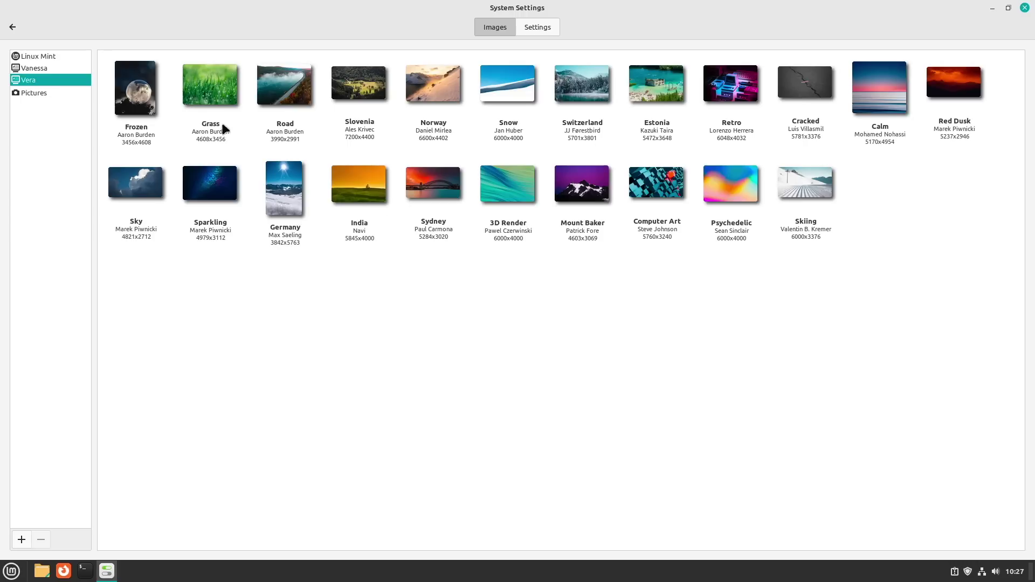
Enable playing backgrounds as a slideshow in the background settings and close System Settings.
{"action": "left_click", "coordinate": [539, 27]}
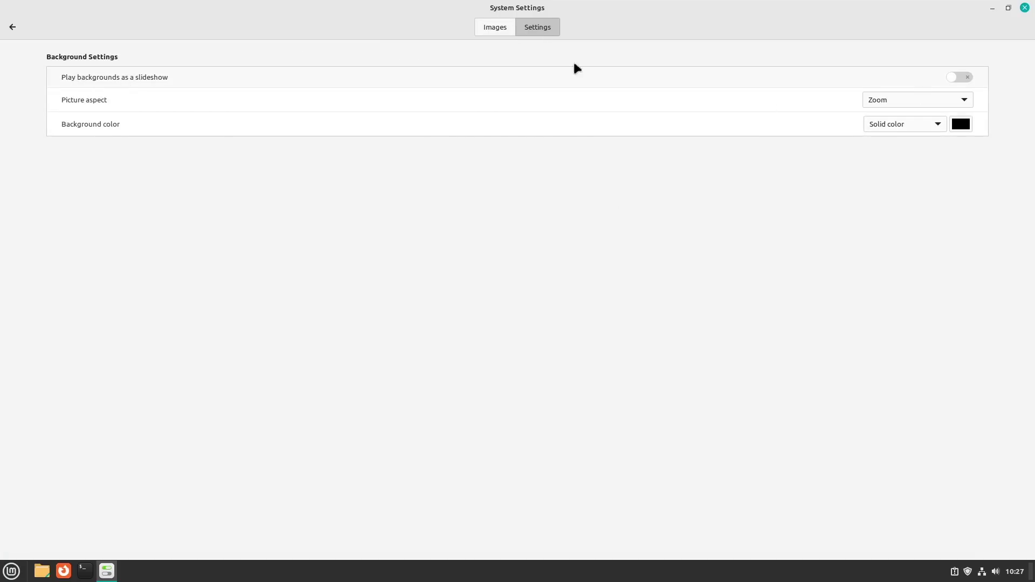
{"action": "left_click", "coordinate": [965, 78]}
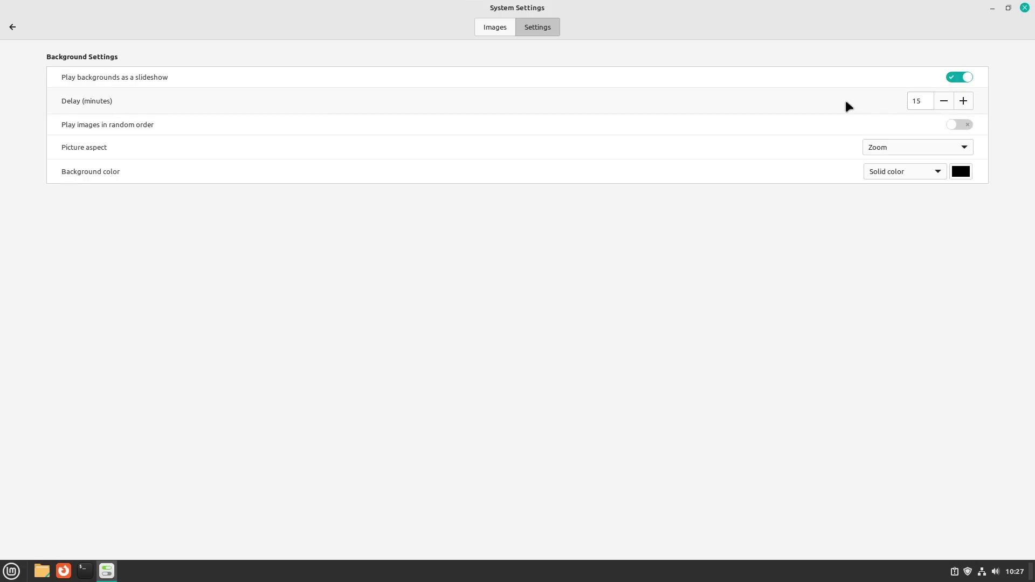
{"action": "left_click", "coordinate": [1025, 8]}
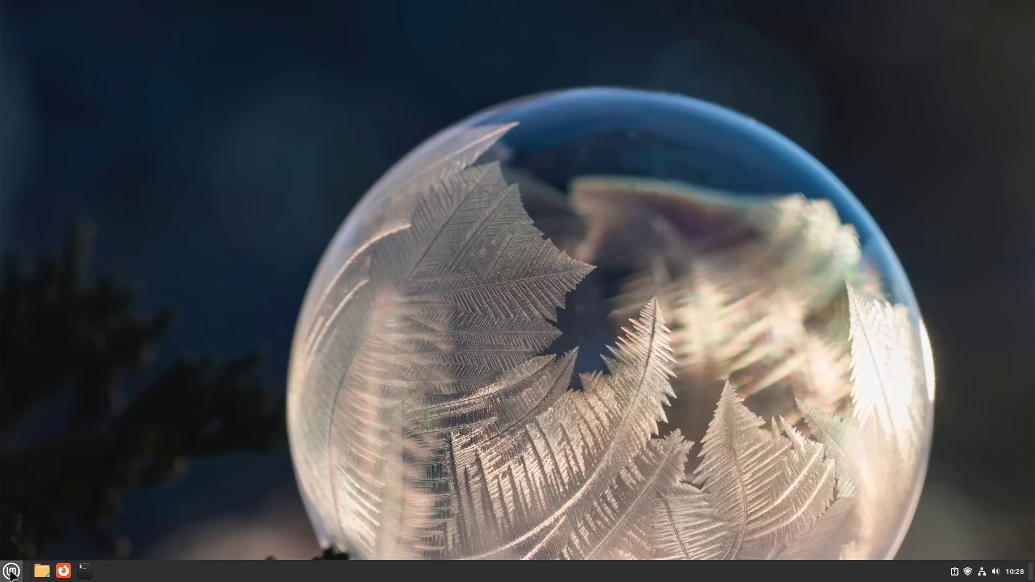
Look through the application menu categories, view the Software Manager's front page and close it.
{"action": "left_click", "coordinate": [10, 572]}
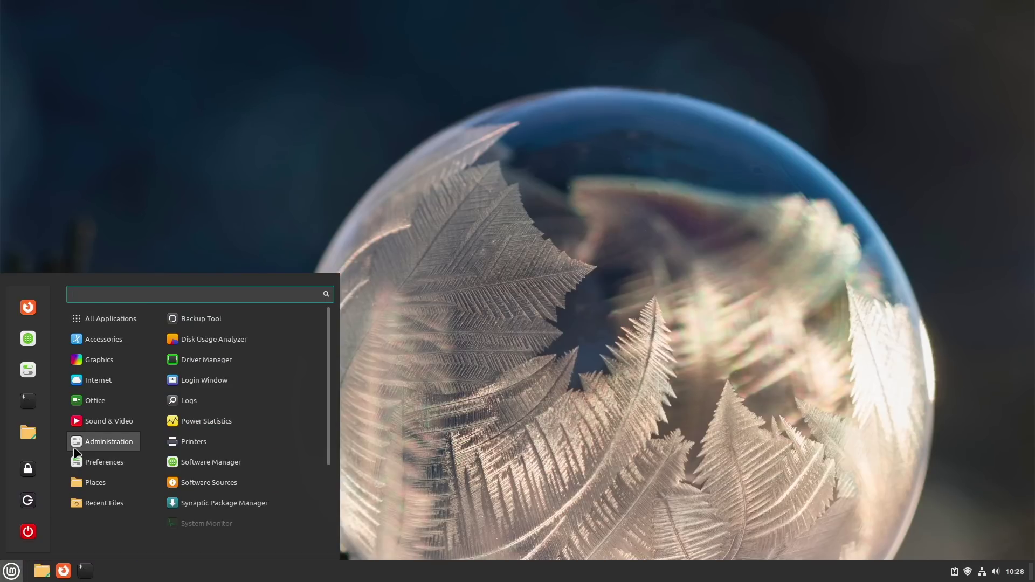
{"action": "mouse_move", "coordinate": [116, 345]}
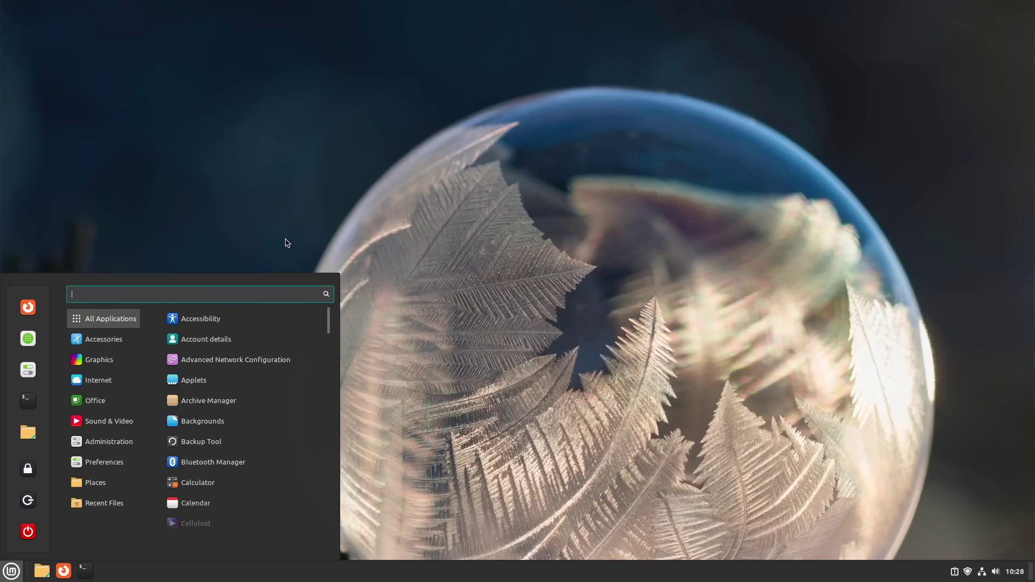
{"action": "left_click", "coordinate": [31, 344]}
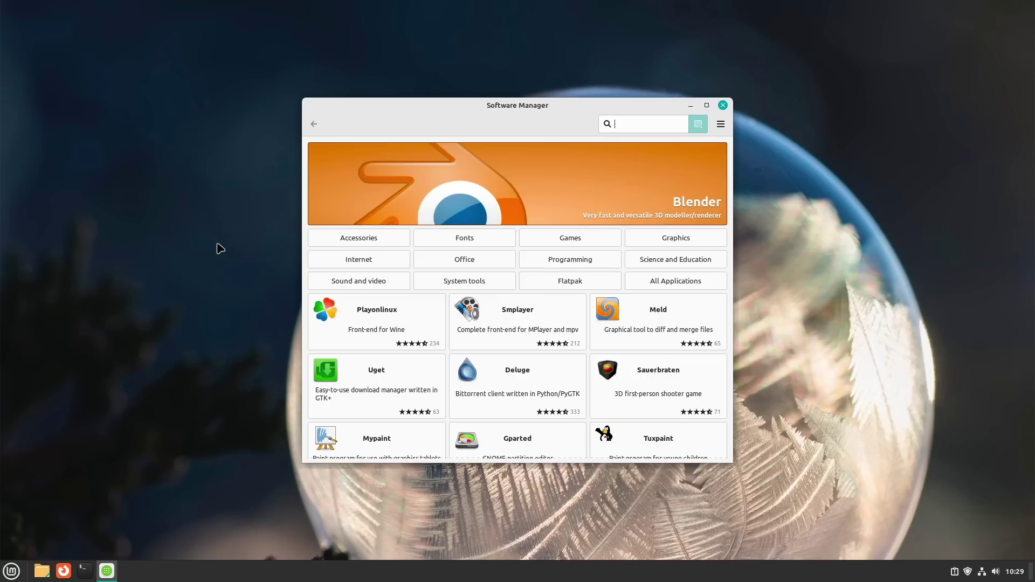
{"action": "key", "text": "alt+F4"}
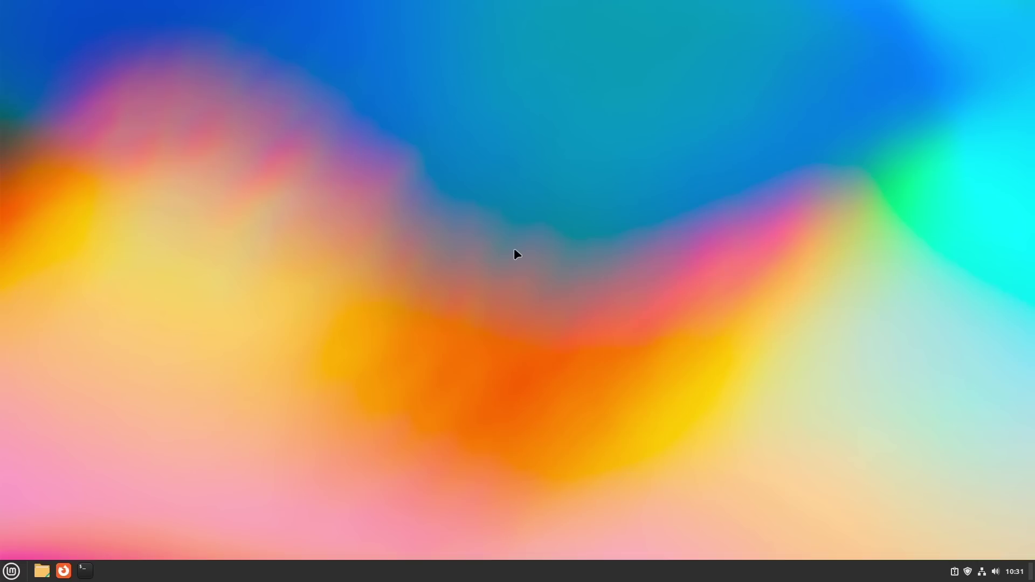
Search the installed applications for "driver" and launch Driver Manager.
{"action": "key", "text": "super"}
{"action": "type", "text": "driver"}
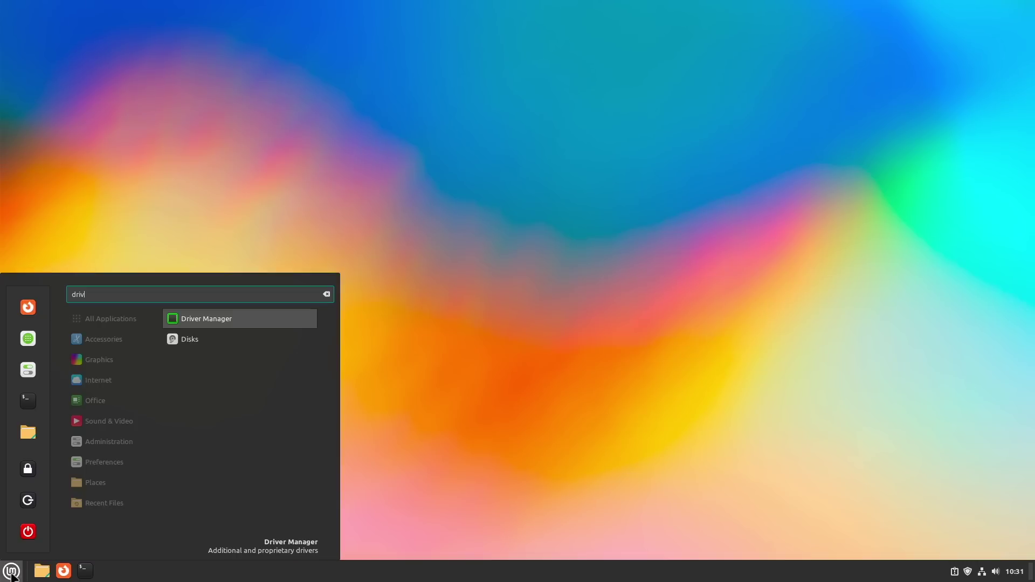
{"action": "key", "text": "Return"}
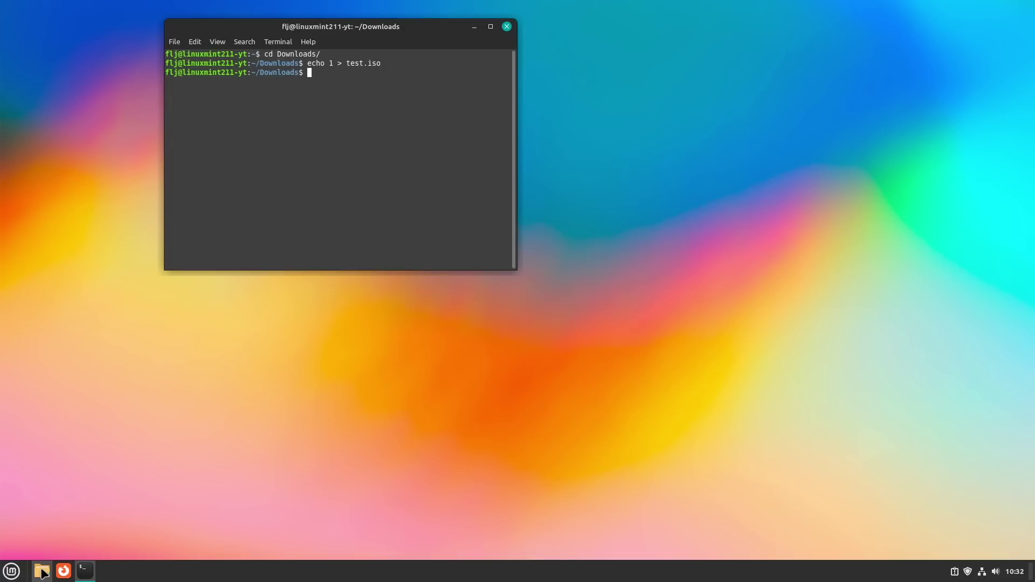
Open the Downloads folder in the file manager, view the ISO Verification window for test.iso and close it.
{"action": "left_click", "coordinate": [41, 570]}
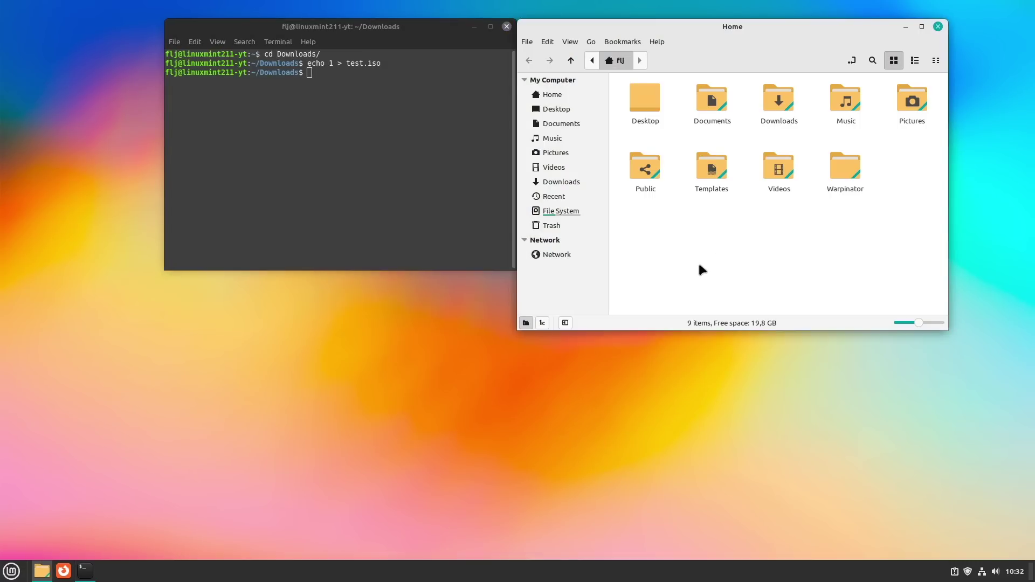
{"action": "double_click", "coordinate": [706, 107]}
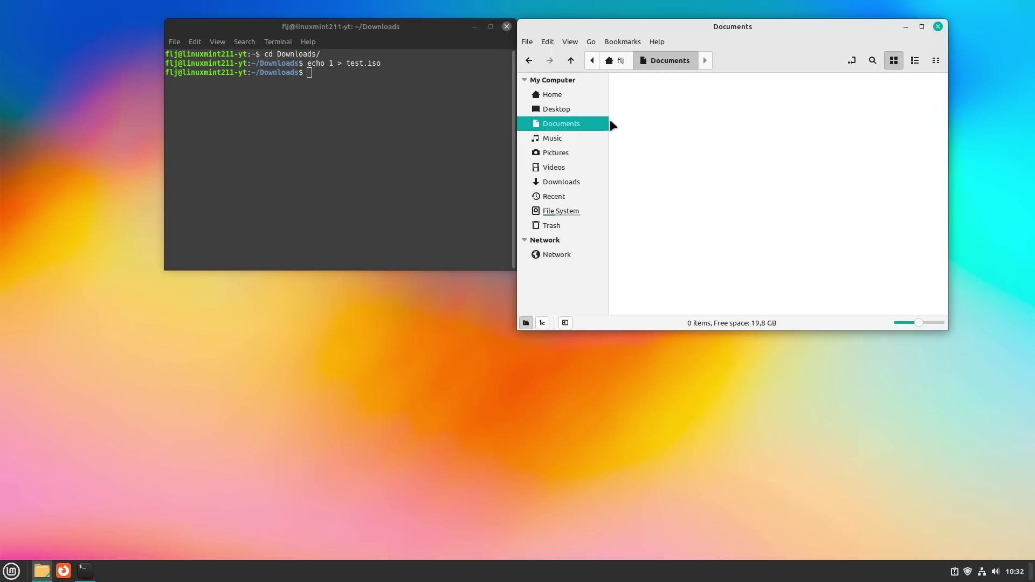
{"action": "left_click", "coordinate": [559, 182]}
{"action": "right_click", "coordinate": [646, 96]}
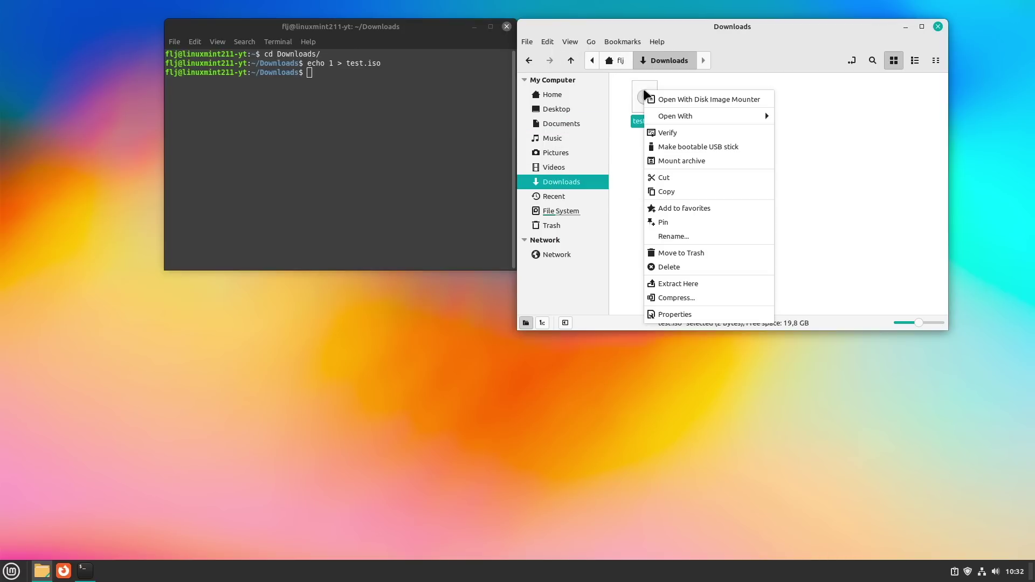
{"action": "left_click", "coordinate": [682, 134]}
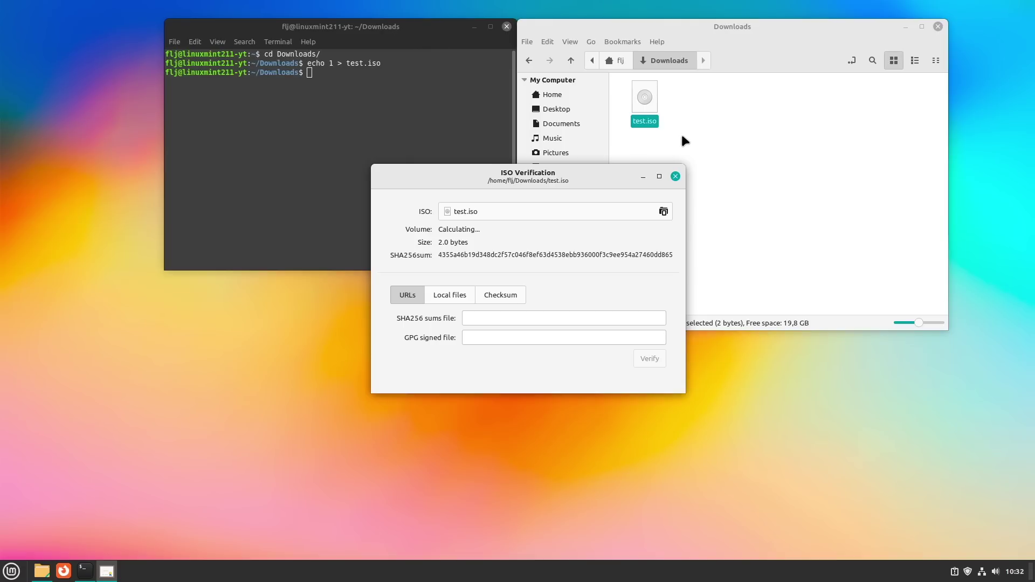
{"action": "left_click", "coordinate": [675, 176]}
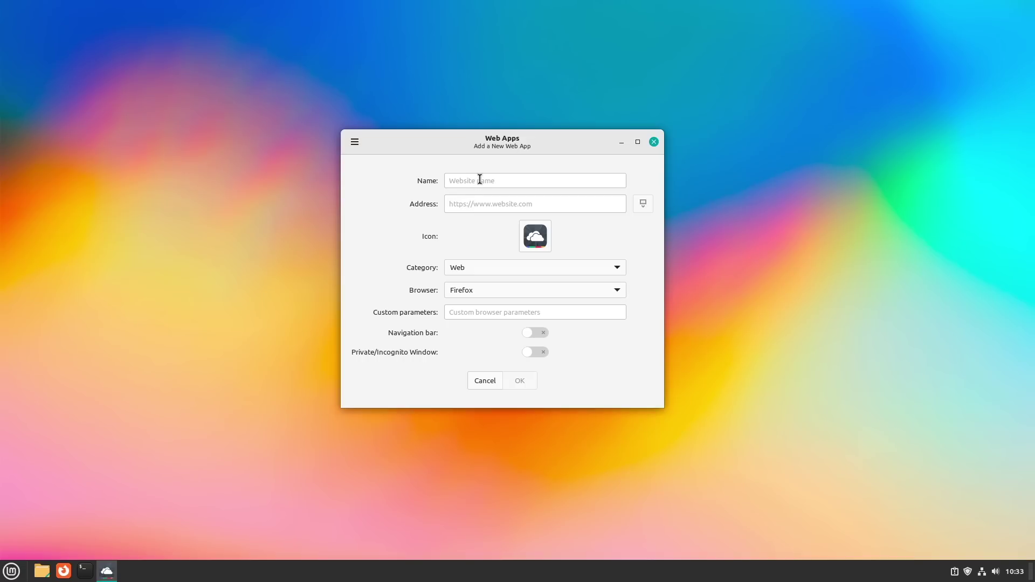
Choose Ungoogled Chromium (Flatpak) as the browser for the new web app.
{"action": "left_click", "coordinate": [589, 292]}
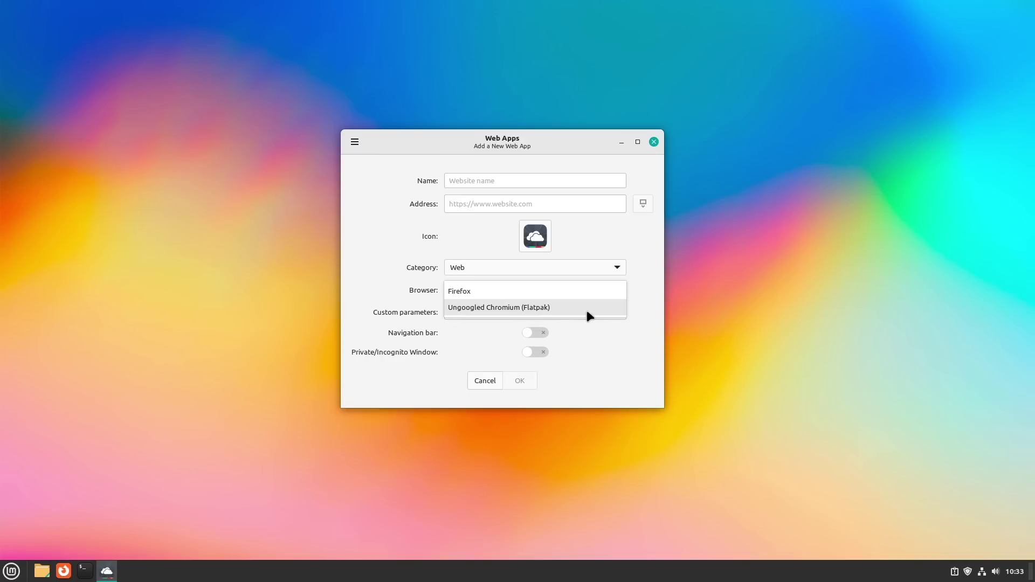
{"action": "left_click", "coordinate": [586, 311]}
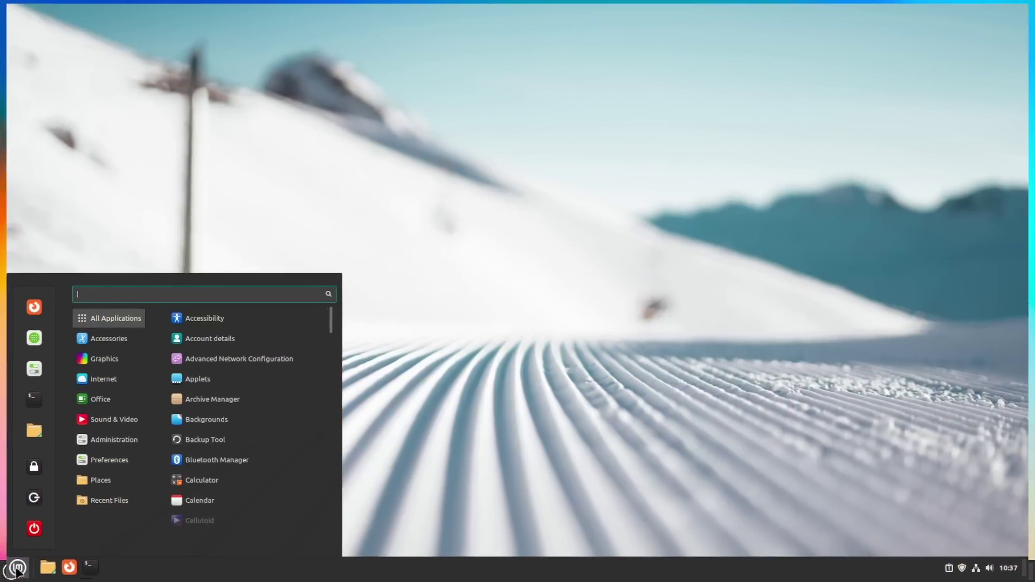
View the System Package and Flatpak source options for Spotify in Software Manager's Sound and video category, and return to the category.
{"action": "left_click", "coordinate": [30, 346]}
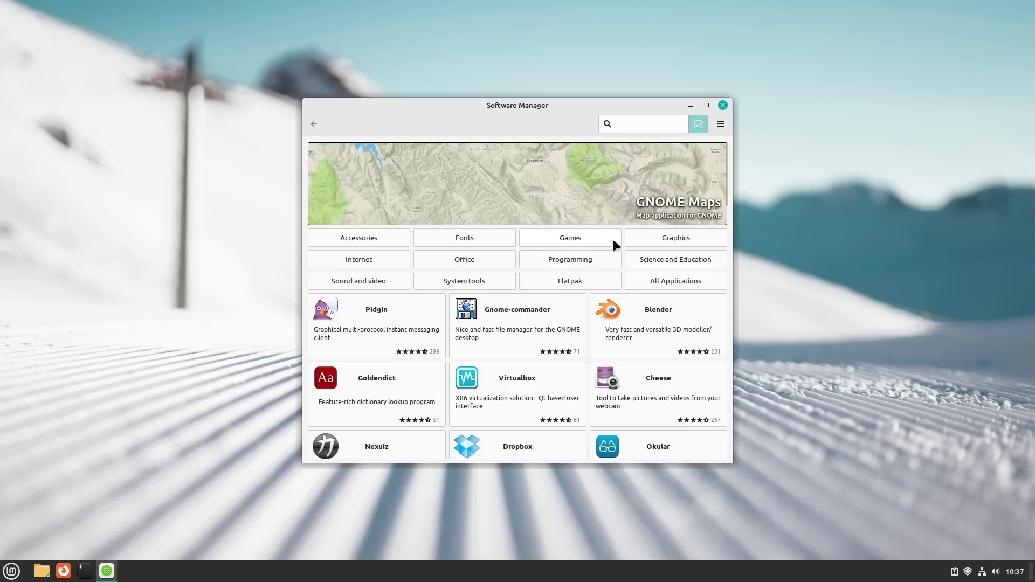
{"action": "left_click", "coordinate": [364, 280]}
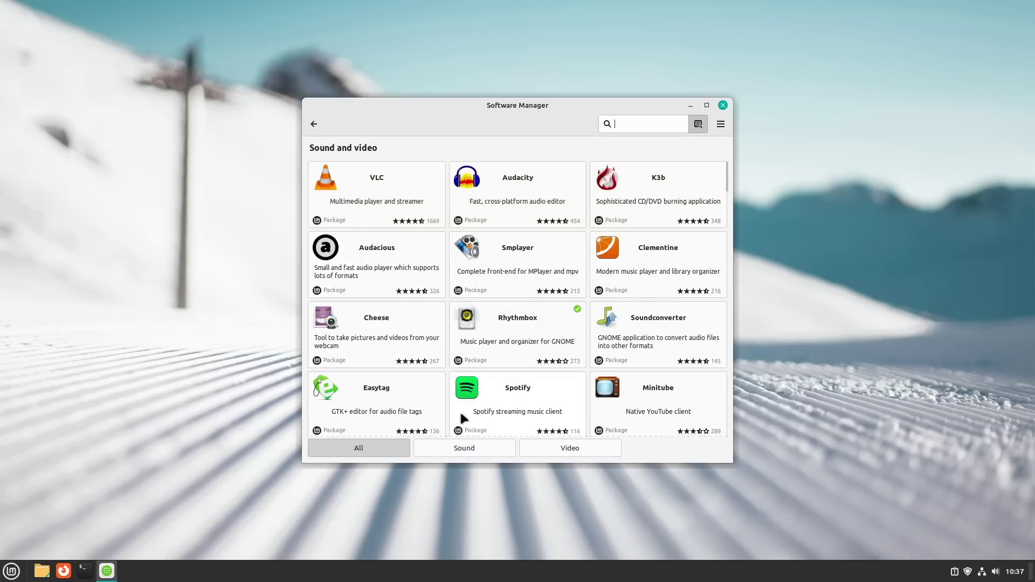
{"action": "left_click", "coordinate": [471, 395]}
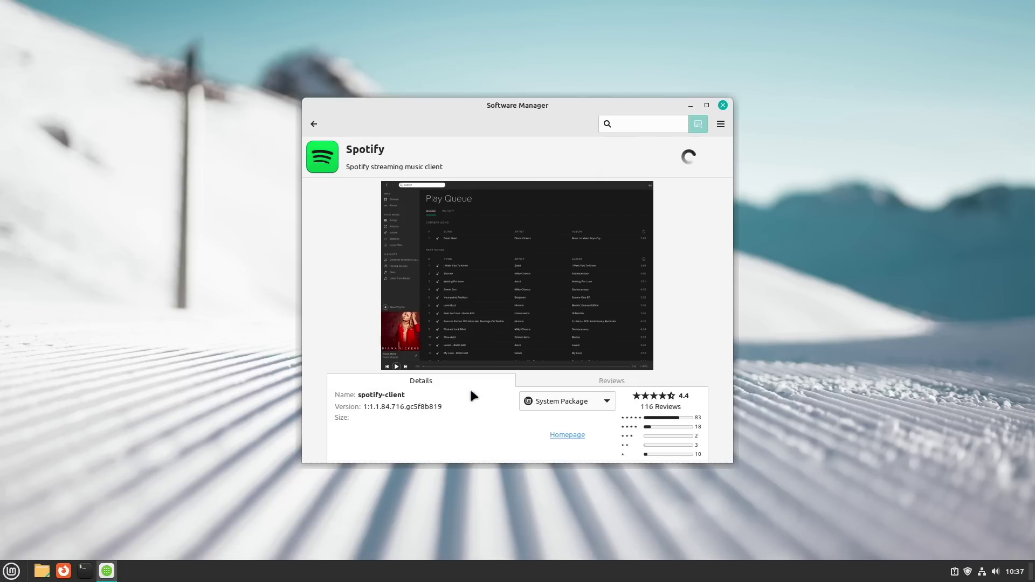
{"action": "left_click", "coordinate": [574, 404]}
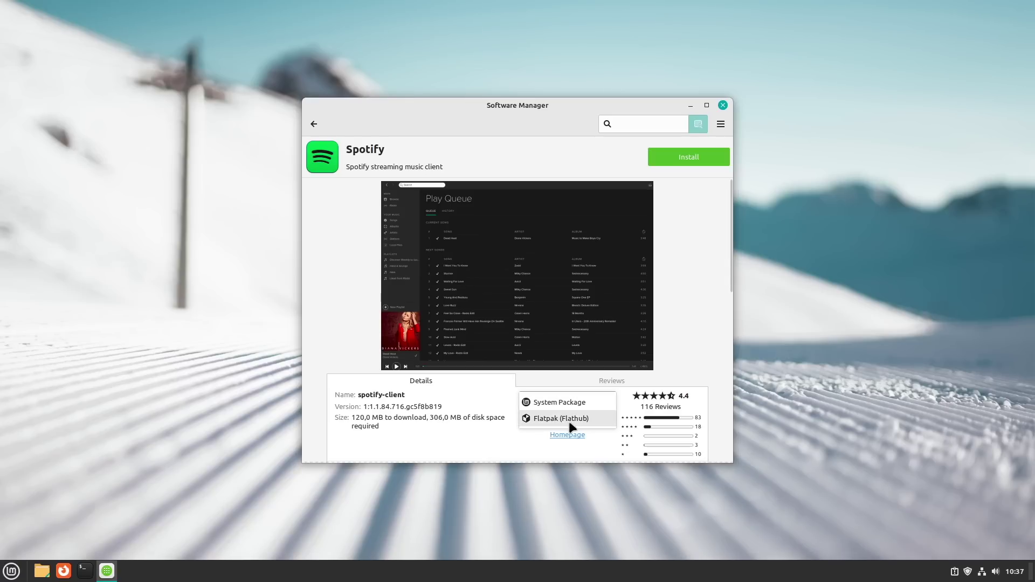
{"action": "left_click", "coordinate": [664, 404]}
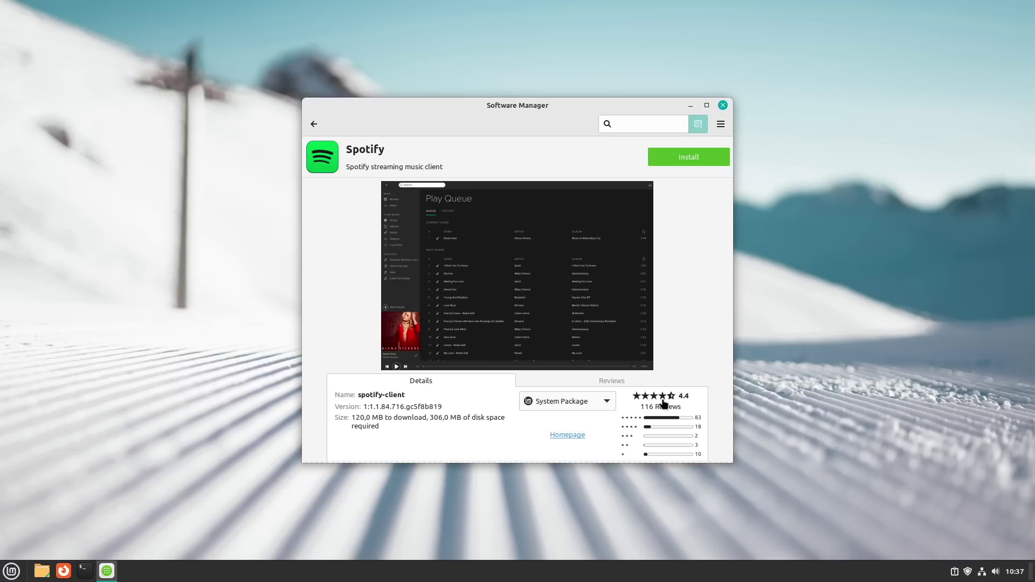
{"action": "left_click", "coordinate": [314, 125]}
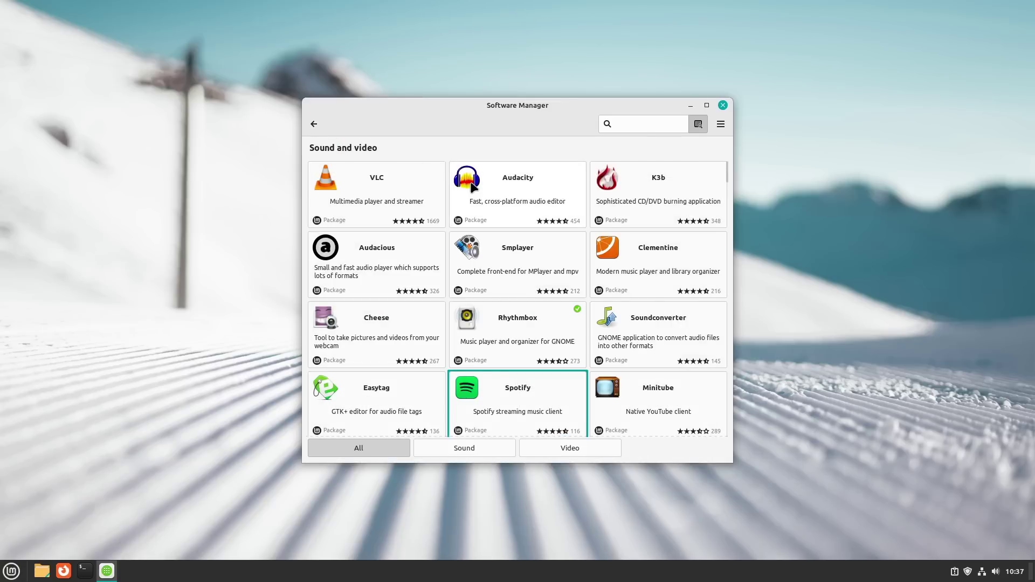
View Audacity's package source options, return to the Sound and video category and minimize Software Manager.
{"action": "left_click", "coordinate": [472, 187]}
{"action": "left_click", "coordinate": [548, 404]}
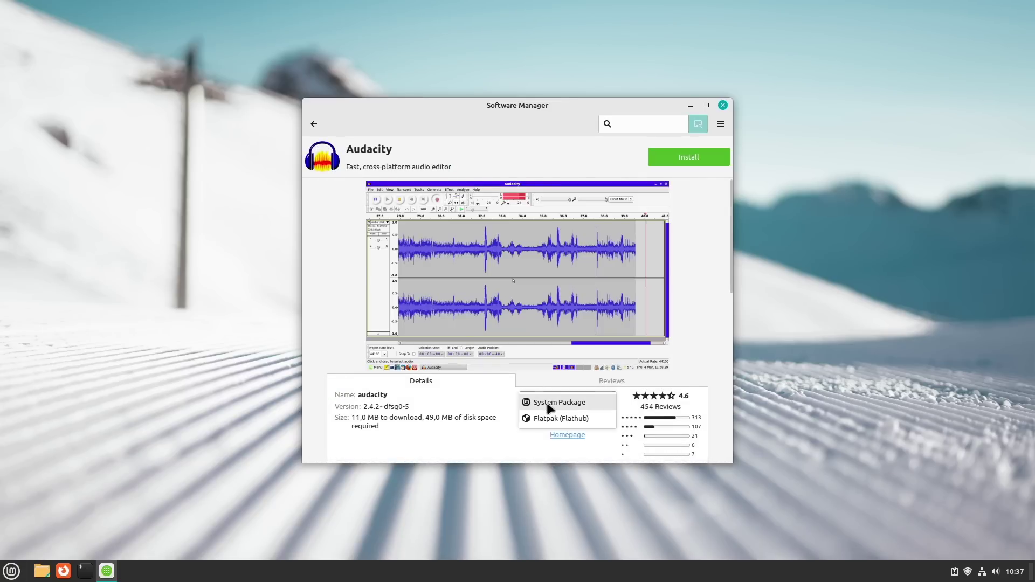
{"action": "left_click", "coordinate": [514, 141]}
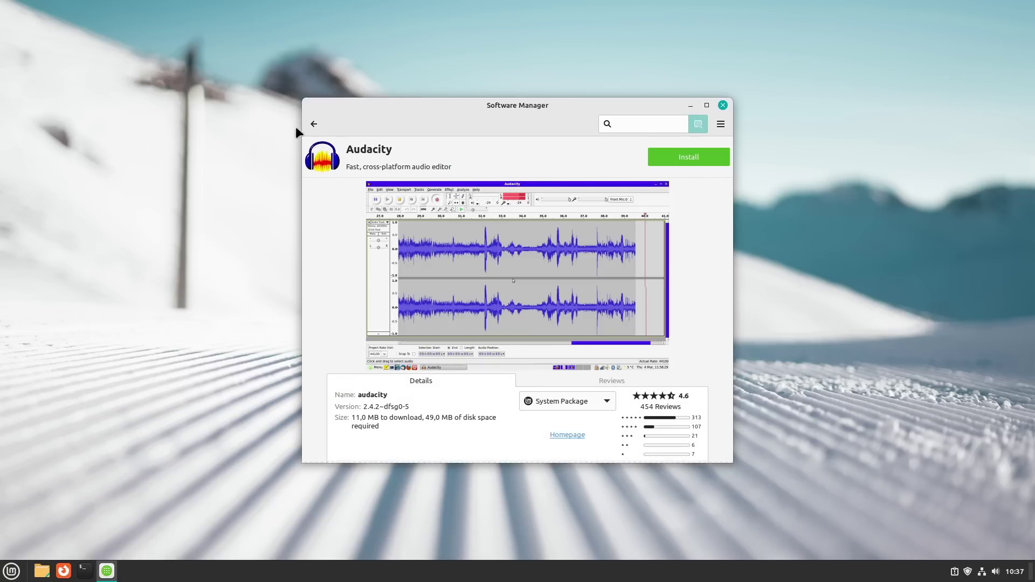
{"action": "left_click", "coordinate": [313, 125]}
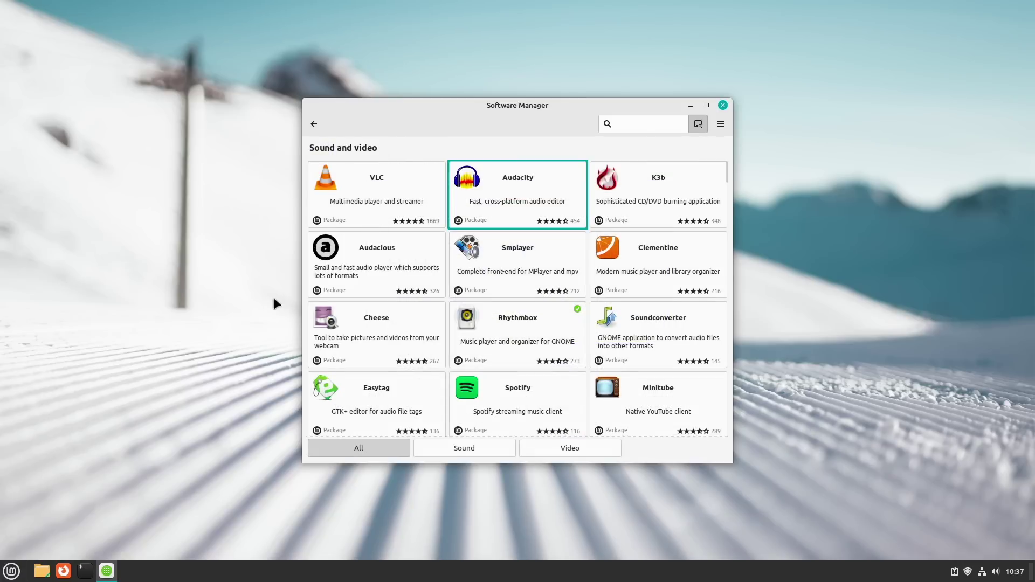
{"action": "left_click", "coordinate": [691, 105]}
Open the home folder in the file manager, maximize the window and enlarge the folder icons to the maximum size.
{"action": "left_click", "coordinate": [41, 571]}
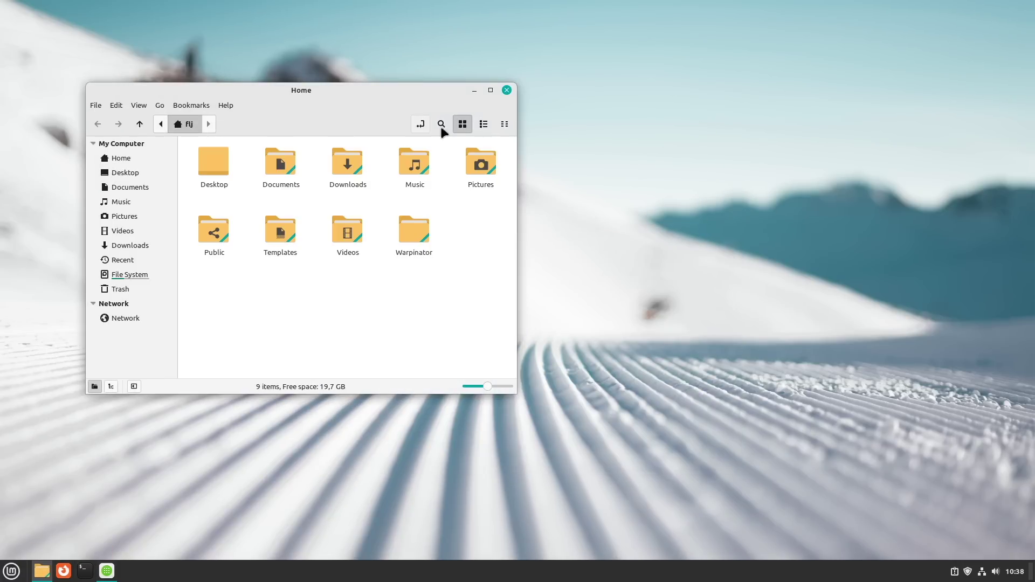
{"action": "left_click", "coordinate": [500, 387]}
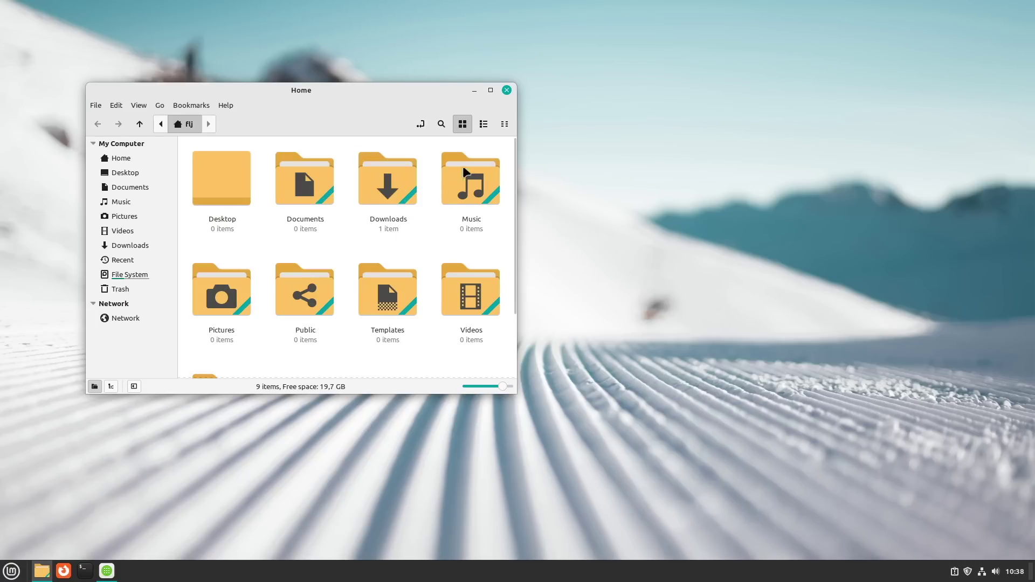
{"action": "left_click", "coordinate": [490, 91]}
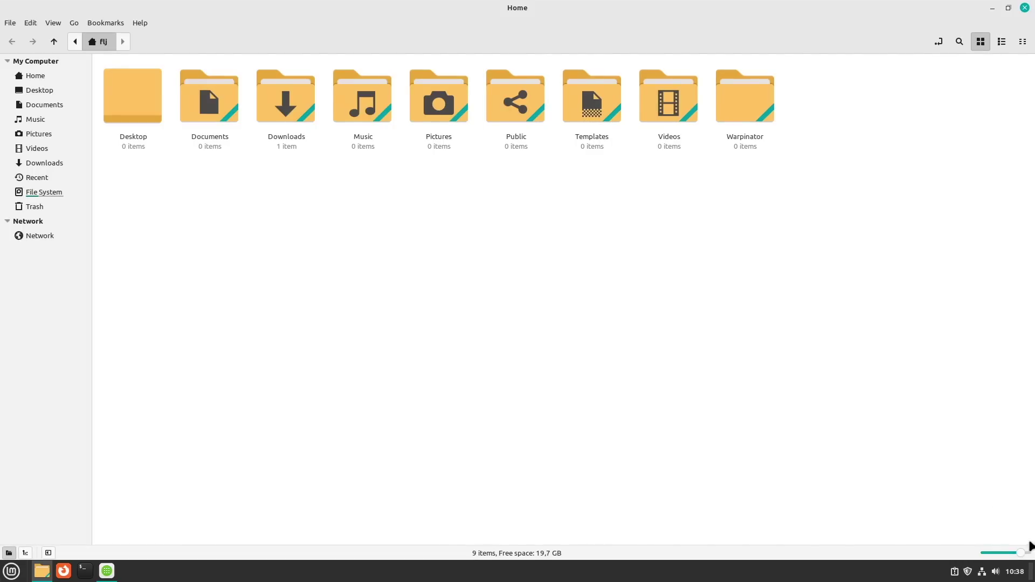
{"action": "left_click", "coordinate": [1027, 551]}
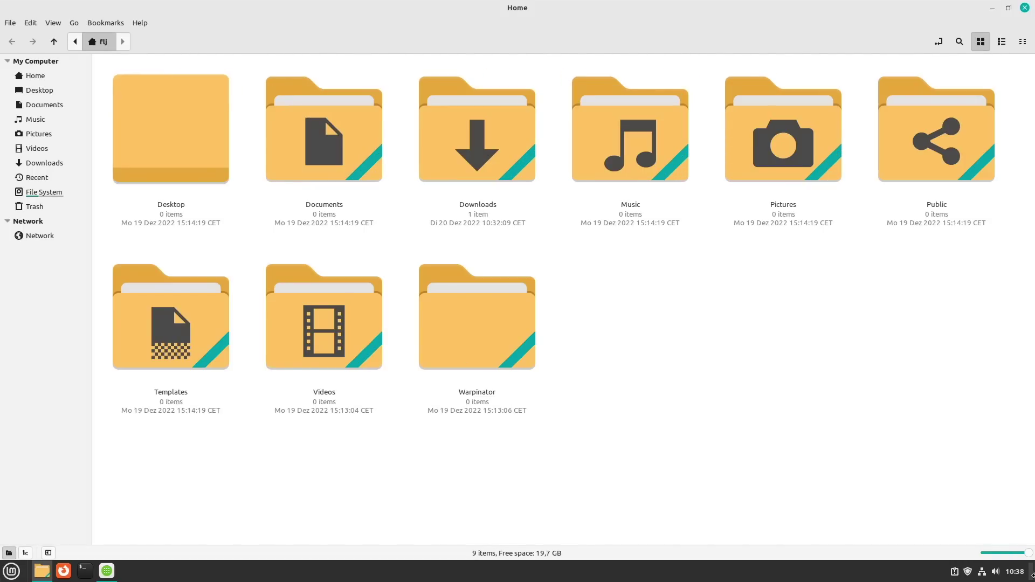
Reduce the folder icons to their normal size, restore the home folder window and move it aside.
{"action": "left_click", "coordinate": [1006, 553]}
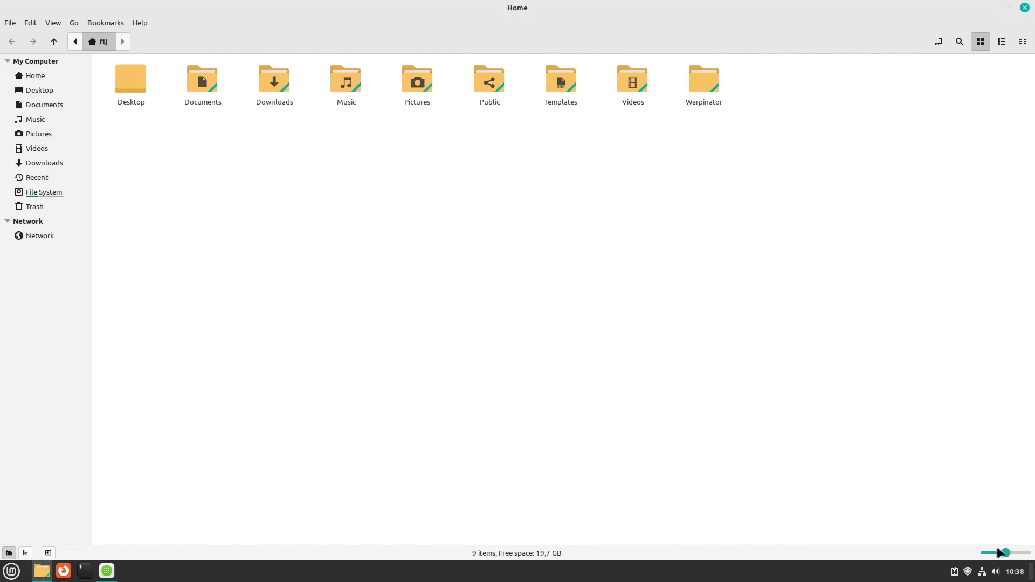
{"action": "left_click", "coordinate": [1008, 8]}
{"action": "left_click_drag", "start_coordinate": [366, 94], "coordinate": [321, 55]}
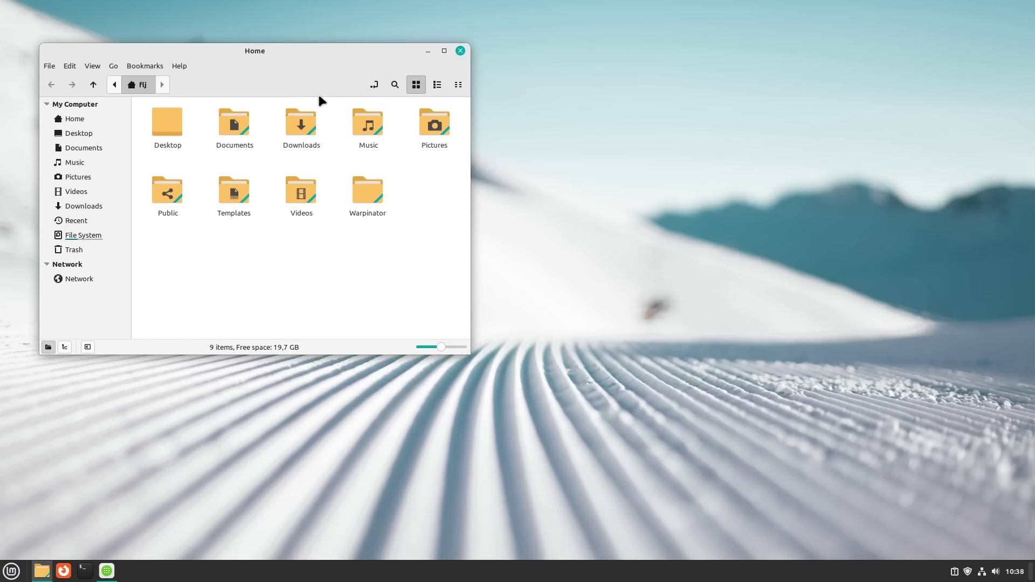
Open System Settings, view the Privacy options for recent files and connectivity, and return to the settings overview.
{"action": "left_click", "coordinate": [11, 571]}
{"action": "left_click", "coordinate": [29, 371]}
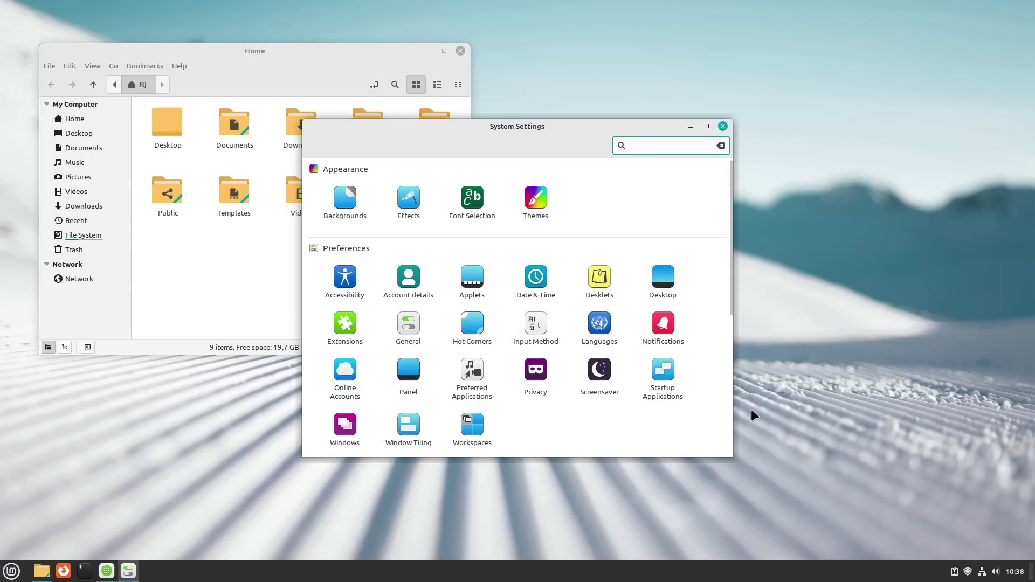
{"action": "left_click", "coordinate": [541, 371]}
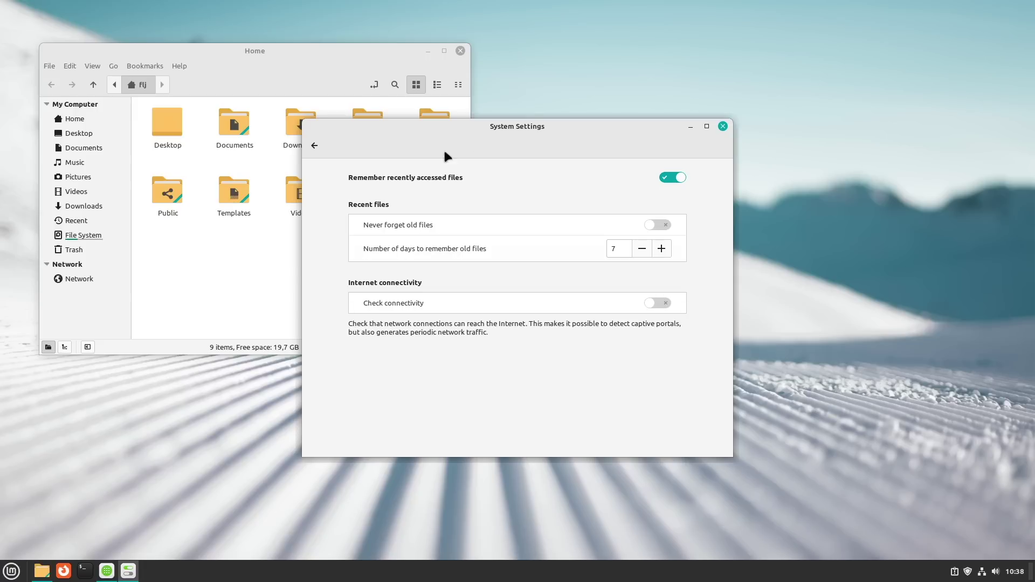
{"action": "left_click", "coordinate": [315, 146]}
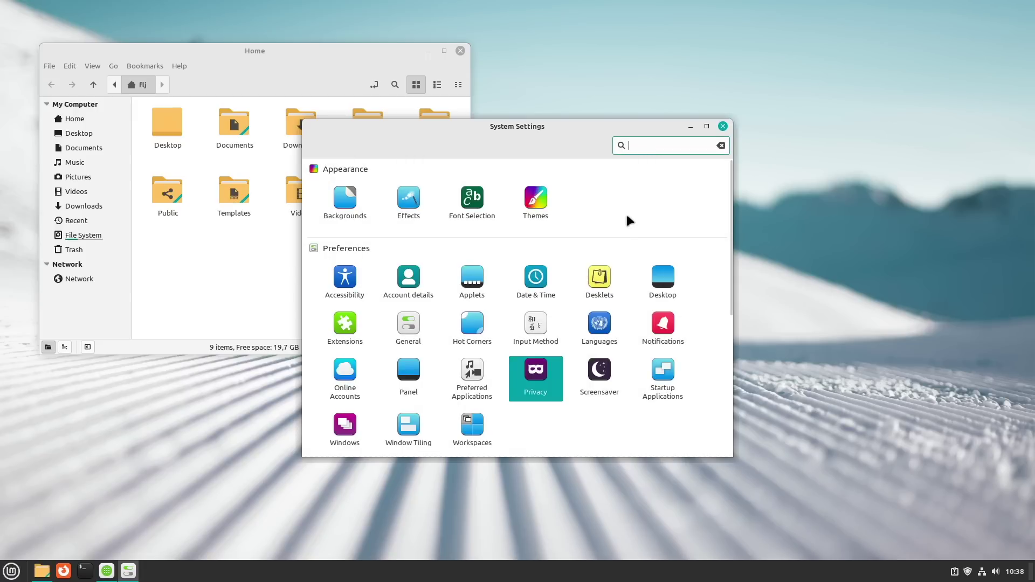
Download the Transparent panels extension from the available Cinnamon extensions.
{"action": "scroll", "coordinate": [593, 295], "scroll_direction": "down", "scroll_amount": 3}
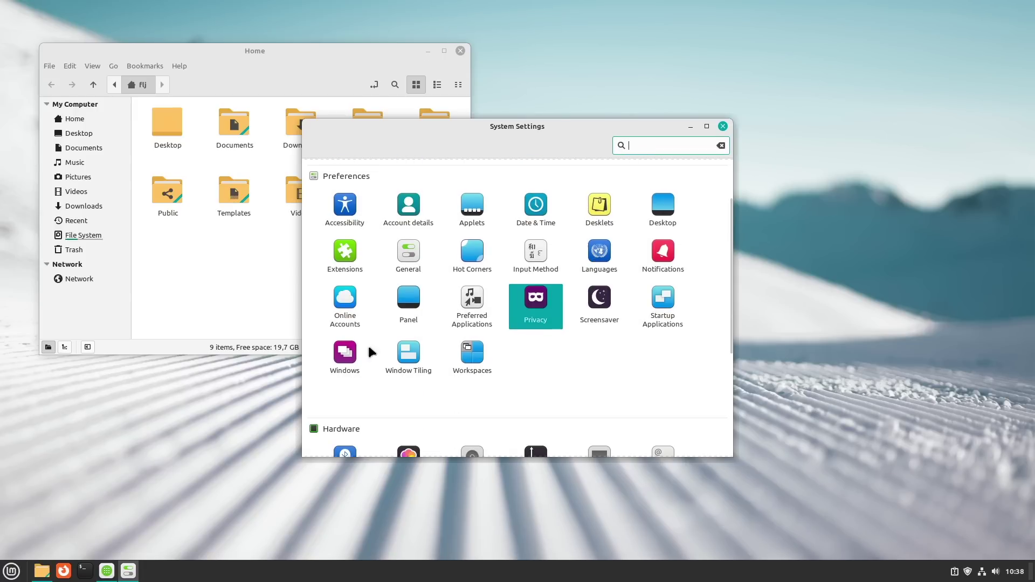
{"action": "left_click", "coordinate": [342, 258]}
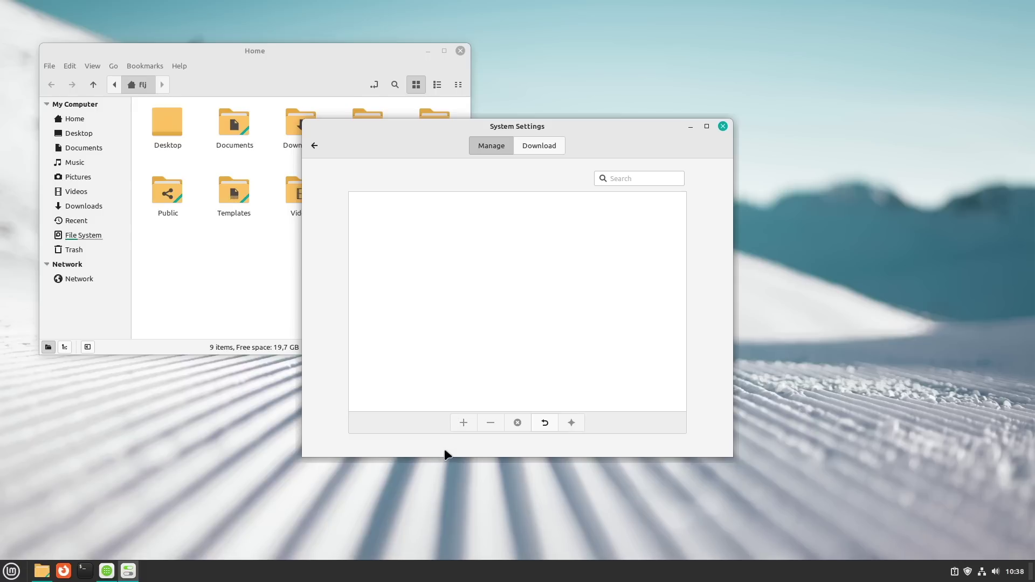
{"action": "left_click", "coordinate": [543, 145]}
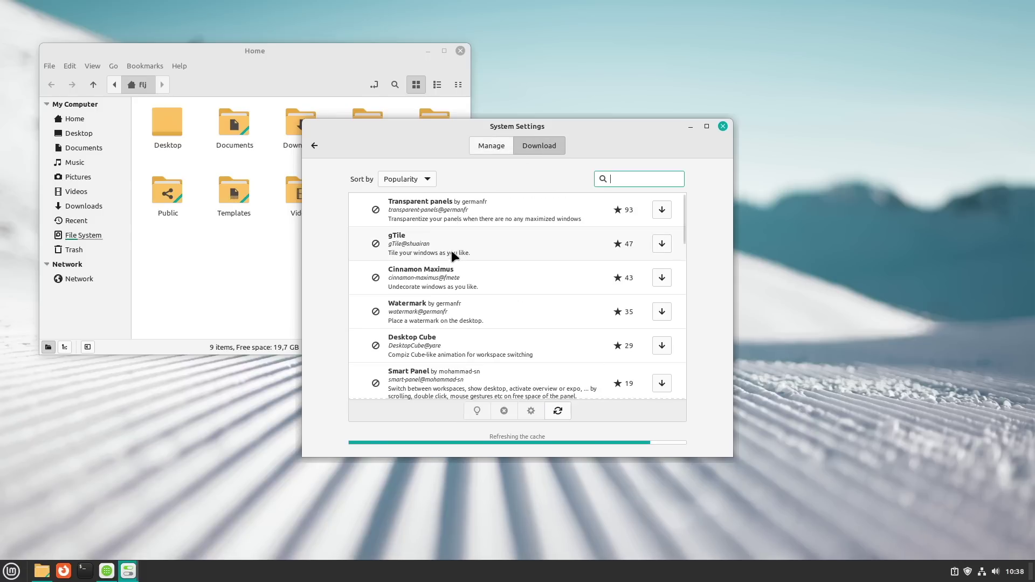
{"action": "left_click", "coordinate": [447, 208]}
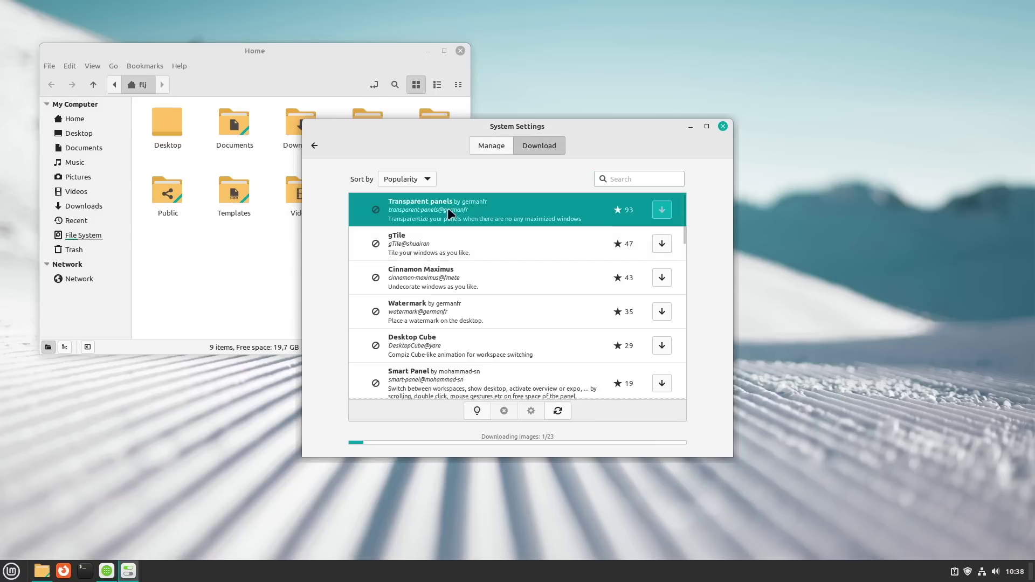
{"action": "left_click", "coordinate": [661, 211]}
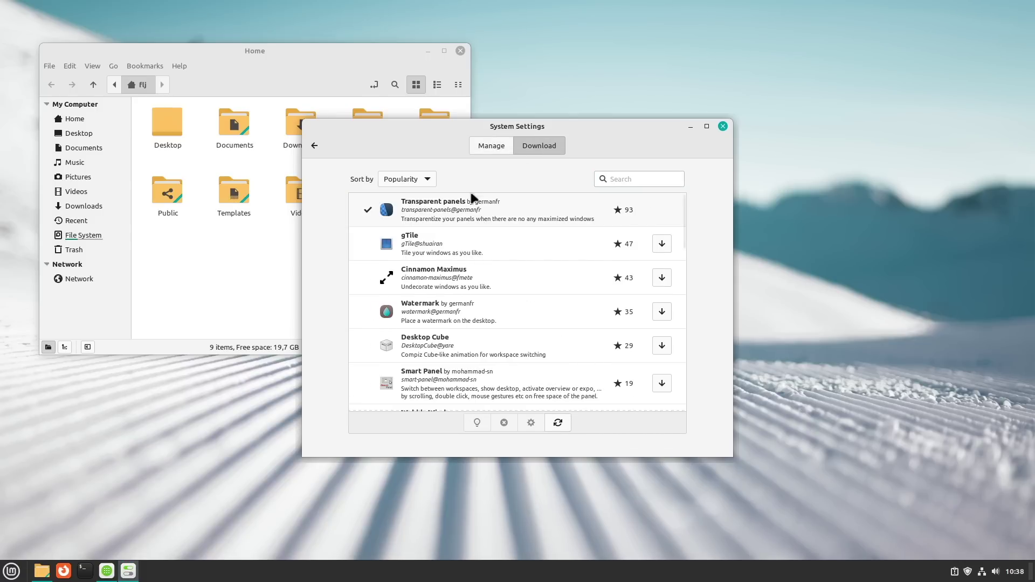
Enable the Transparent panels extension among the installed extensions.
{"action": "left_click", "coordinate": [478, 147]}
{"action": "left_click", "coordinate": [418, 215]}
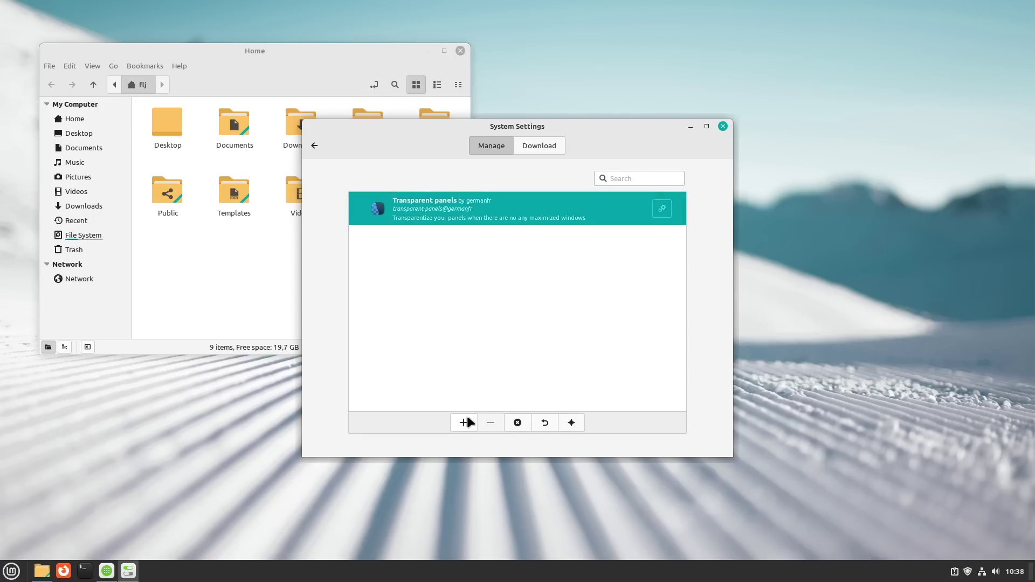
{"action": "left_click", "coordinate": [463, 422]}
Set the Transparent panels extension's type of transparency to Semi-transparent and close its settings.
{"action": "left_click", "coordinate": [662, 210]}
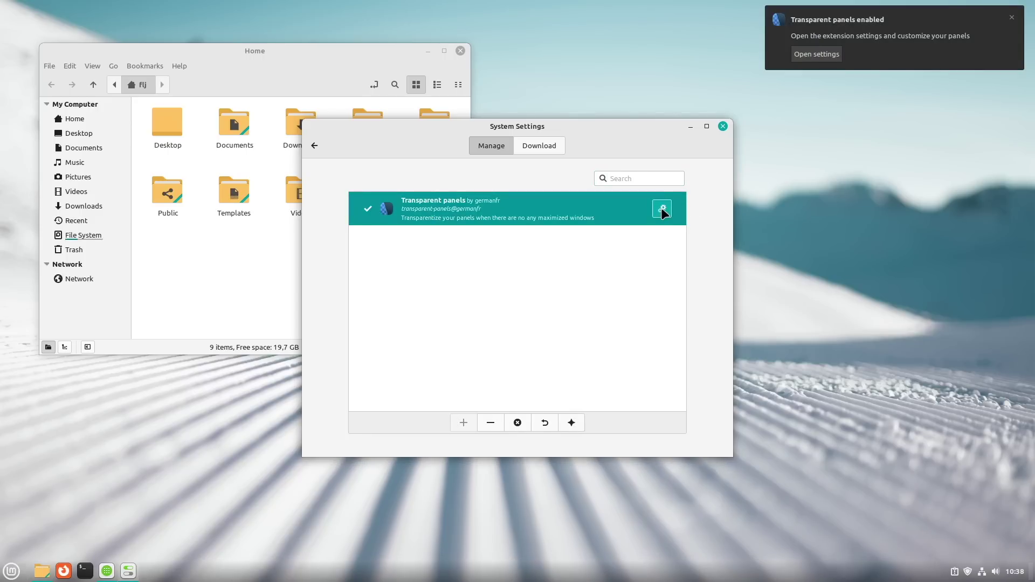
{"action": "left_click", "coordinate": [370, 98]}
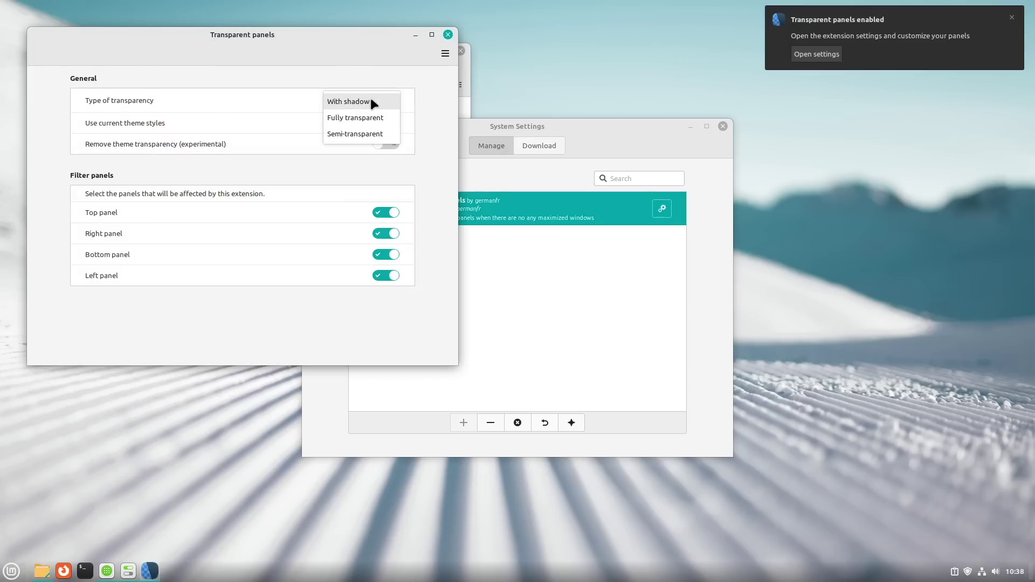
{"action": "left_click", "coordinate": [367, 133]}
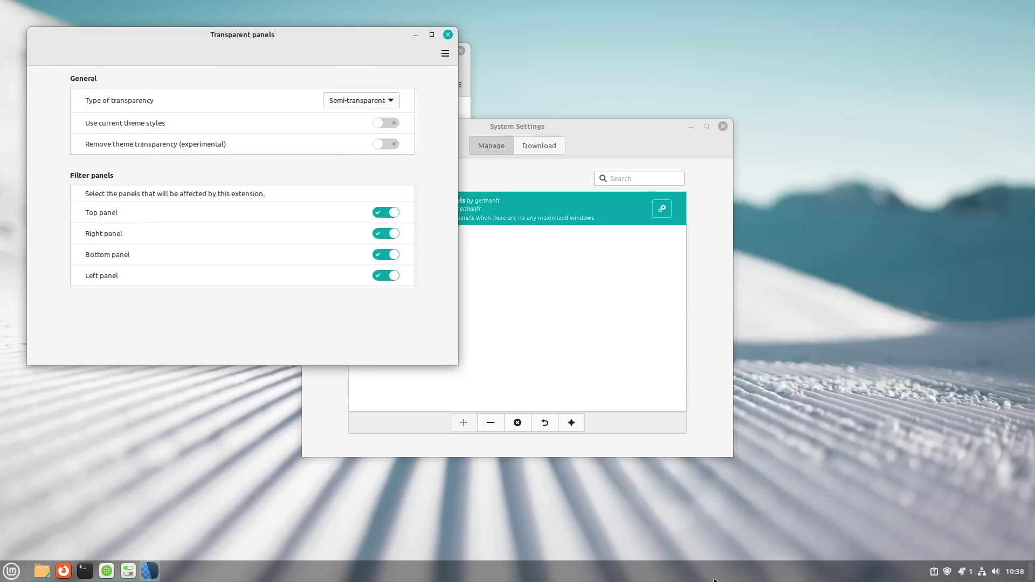
{"action": "left_click", "coordinate": [448, 34]}
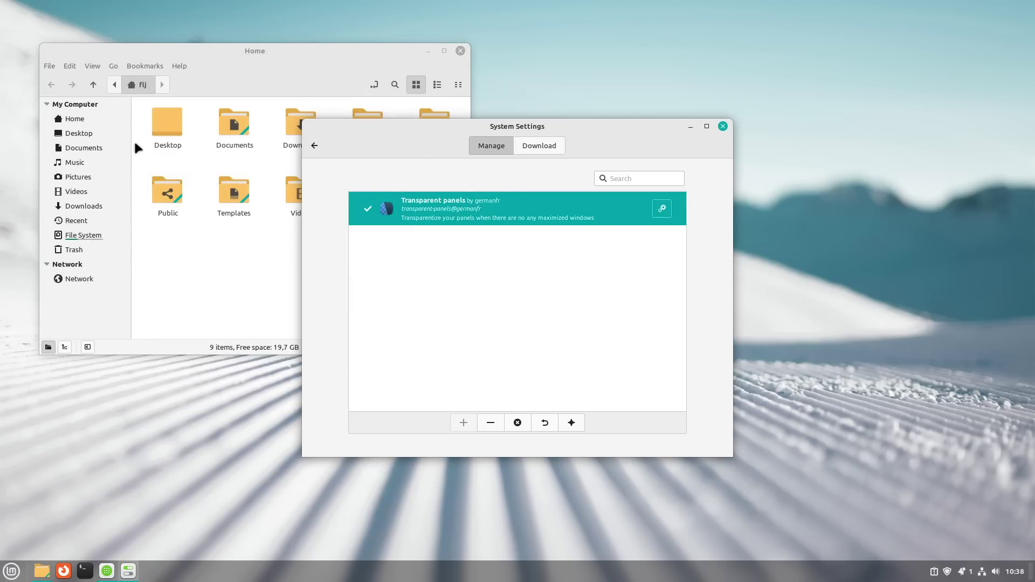
Leave the Extensions page, view the Themes settings, and return to the settings overview.
{"action": "left_click", "coordinate": [312, 148]}
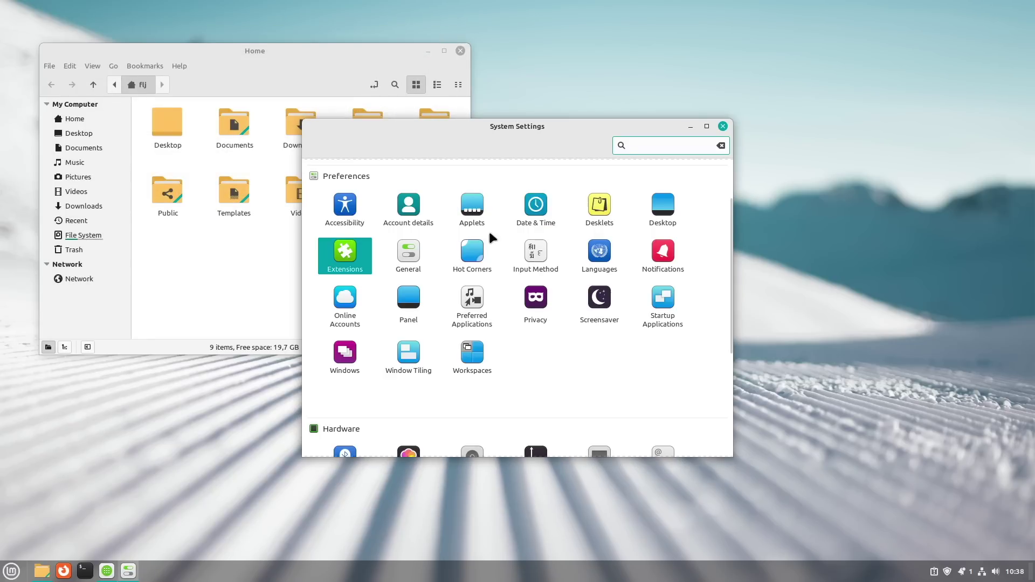
{"action": "scroll", "coordinate": [488, 229], "scroll_direction": "up", "scroll_amount": 2}
{"action": "left_click", "coordinate": [537, 200]}
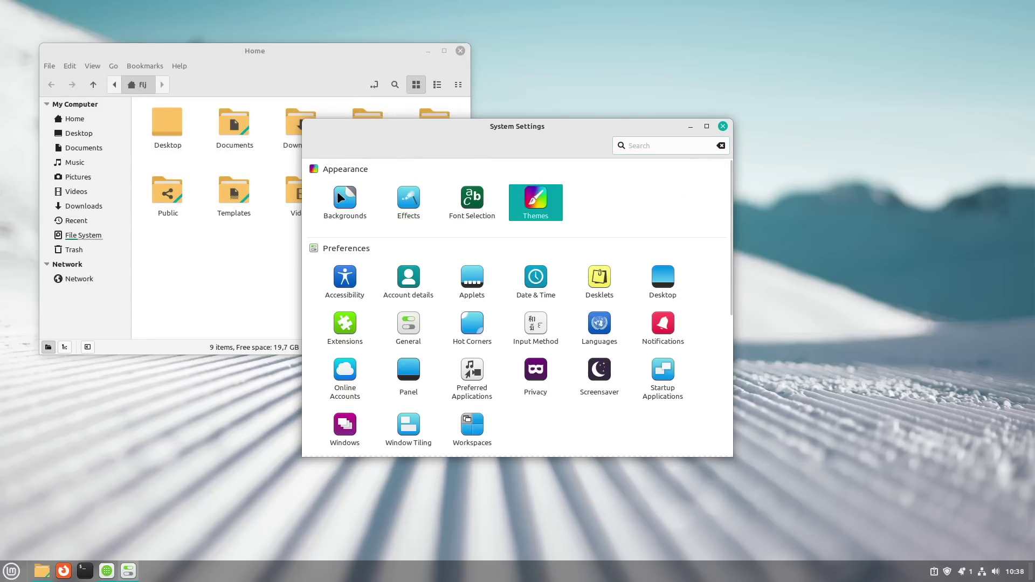
{"action": "left_click", "coordinate": [324, 147]}
Open the Backgrounds settings and try the Psychedelic, Sydney and 3D Render wallpapers from the Vera collection.
{"action": "left_click", "coordinate": [351, 202]}
{"action": "scroll", "coordinate": [616, 329], "scroll_direction": "down", "scroll_amount": 5}
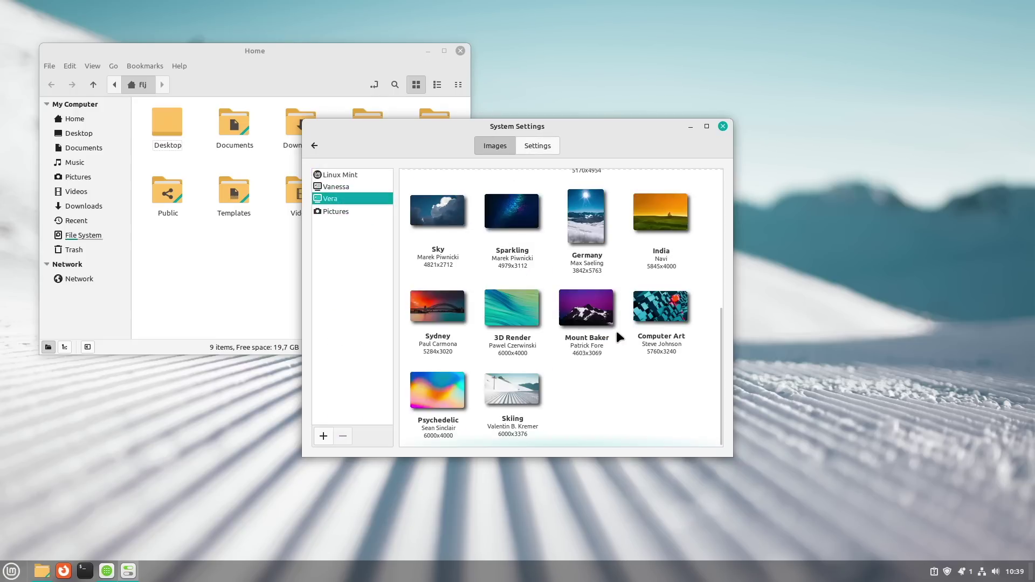
{"action": "left_click", "coordinate": [429, 378]}
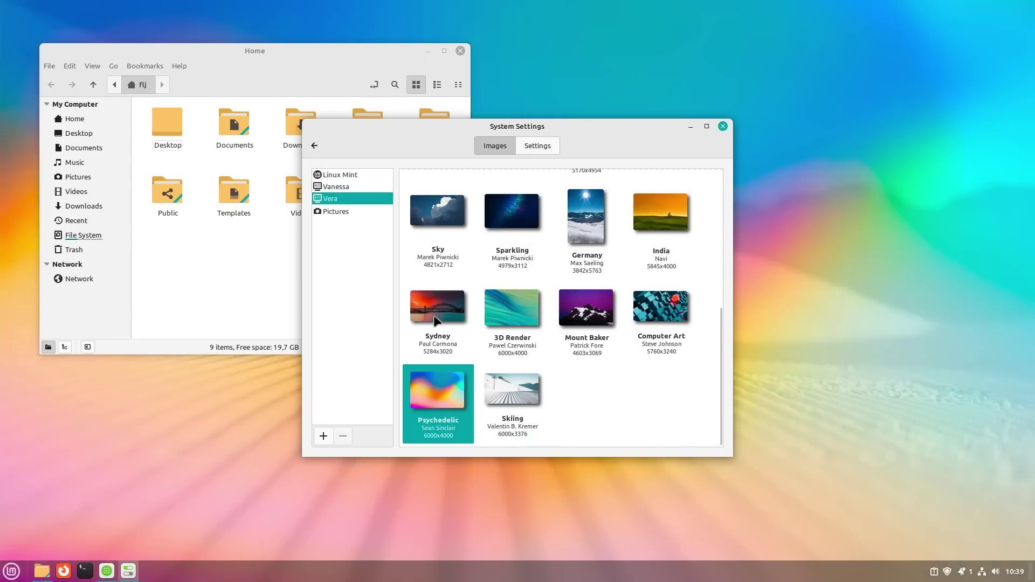
{"action": "left_click", "coordinate": [438, 310]}
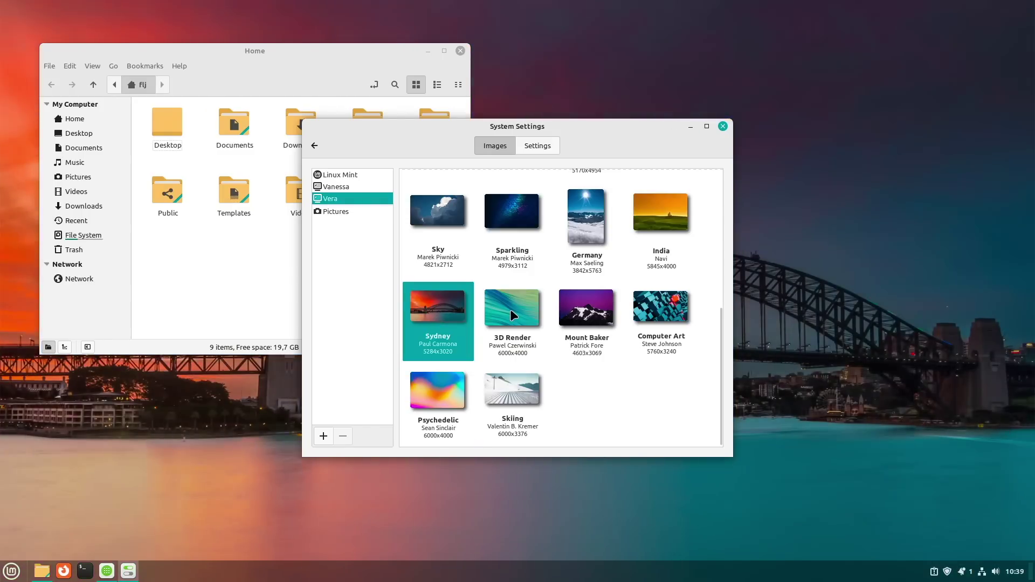
{"action": "left_click", "coordinate": [510, 309]}
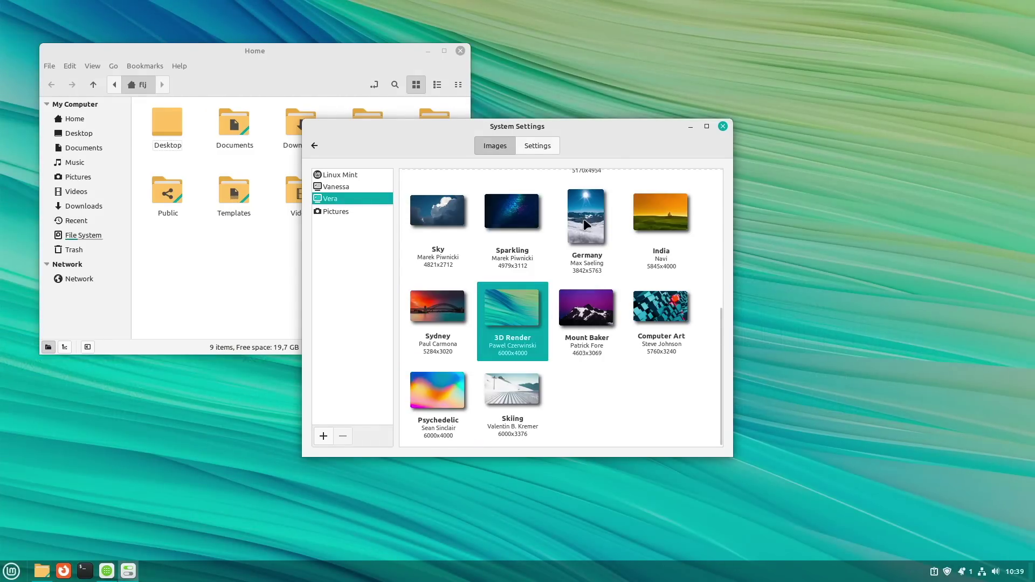
Try the Germany, Computer Art, Mount Baker and Norway wallpapers from the Vera collection.
{"action": "left_click", "coordinate": [585, 221]}
{"action": "left_click", "coordinate": [661, 307]}
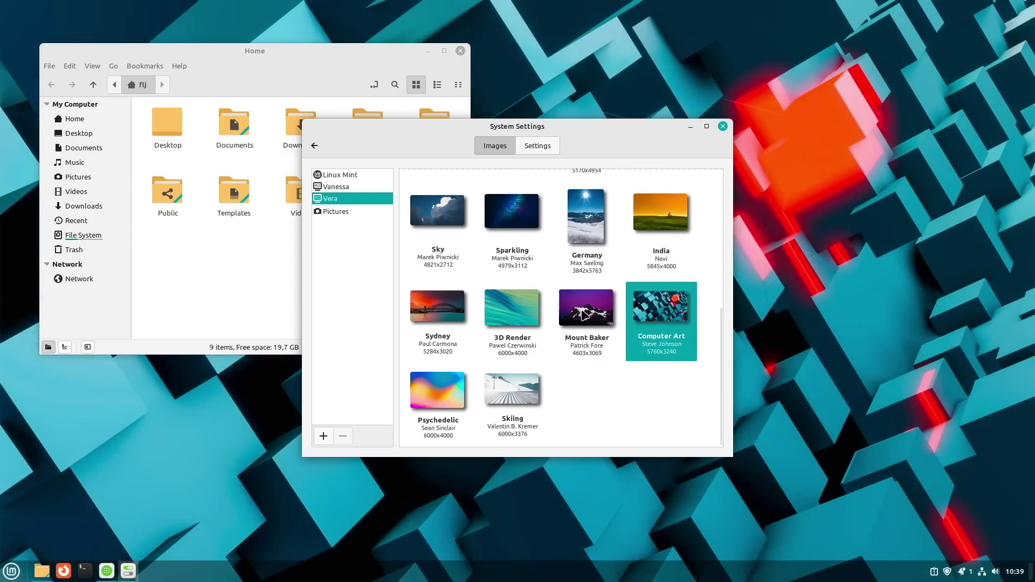
{"action": "left_click", "coordinate": [582, 312]}
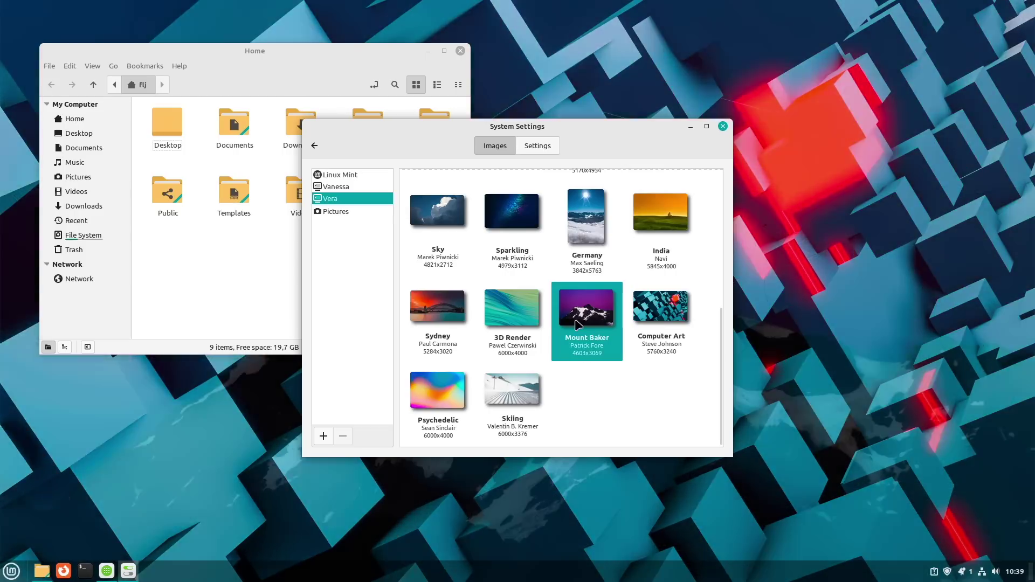
{"action": "scroll", "coordinate": [569, 318], "scroll_direction": "up", "scroll_amount": 5}
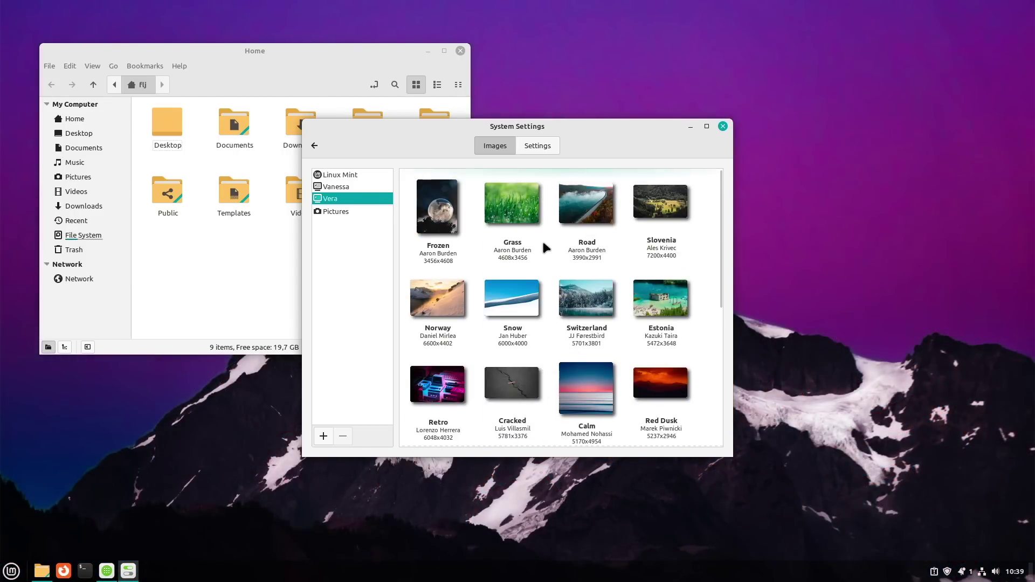
{"action": "left_click", "coordinate": [464, 294]}
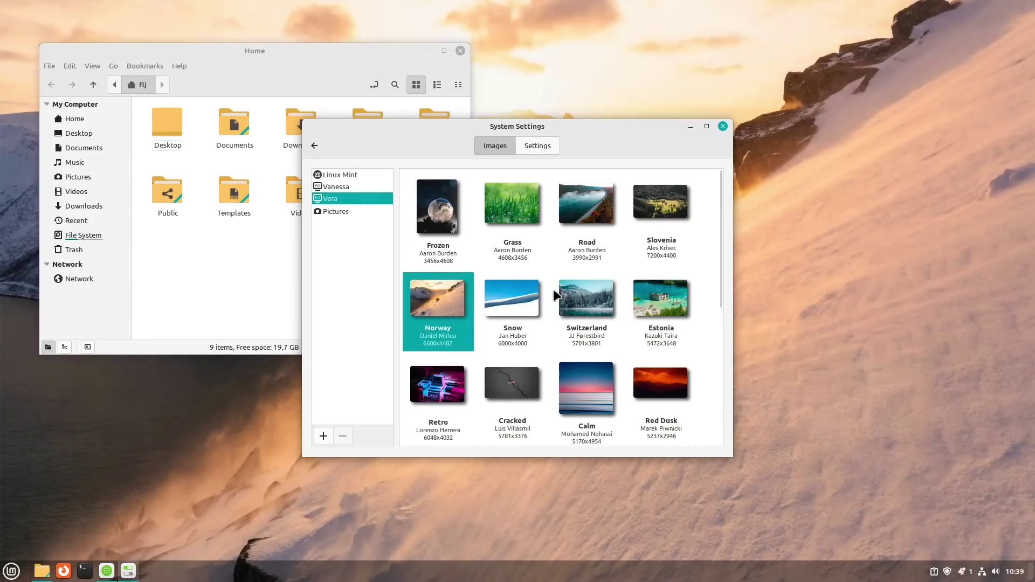
Set the desktop background to the Skiing image from the Vera collection and return to the settings overview.
{"action": "scroll", "coordinate": [555, 297], "scroll_direction": "down", "scroll_amount": 5}
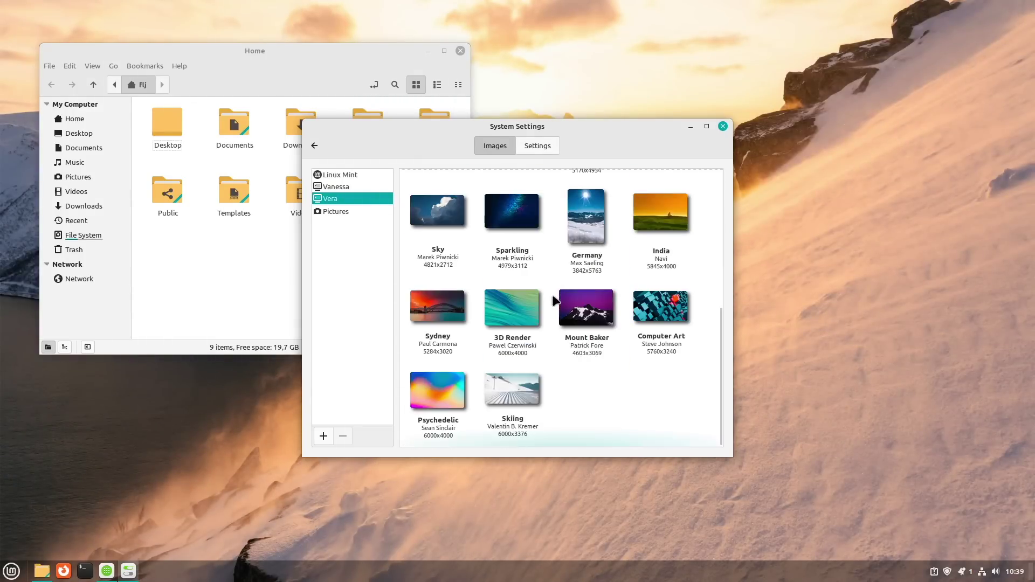
{"action": "left_click", "coordinate": [525, 387]}
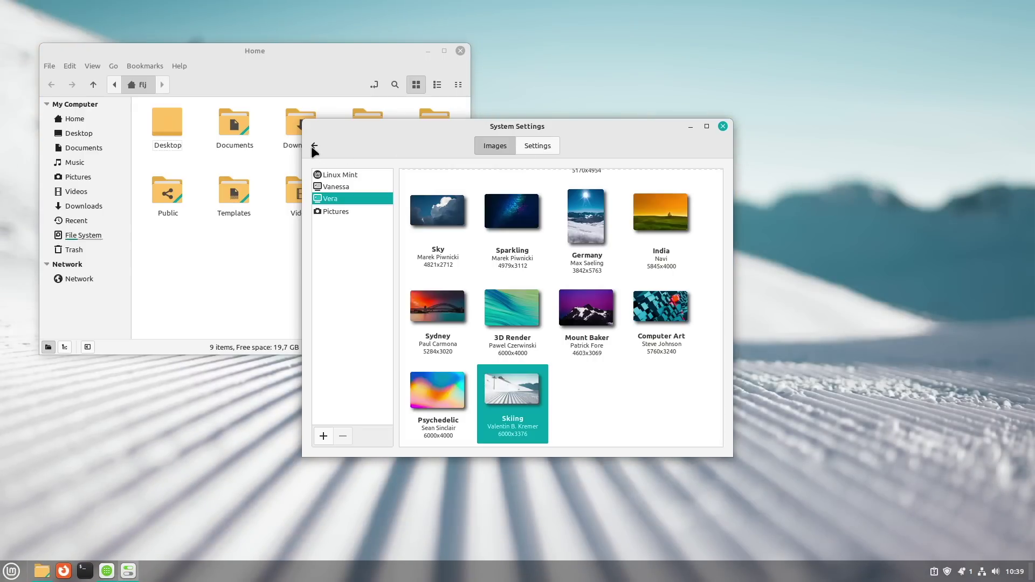
{"action": "left_click", "coordinate": [314, 146]}
Uncover the Home file manager window, add an extra pane to it, and switch its first pane to list view.
{"action": "left_click_drag", "start_coordinate": [560, 138], "coordinate": [760, 95]}
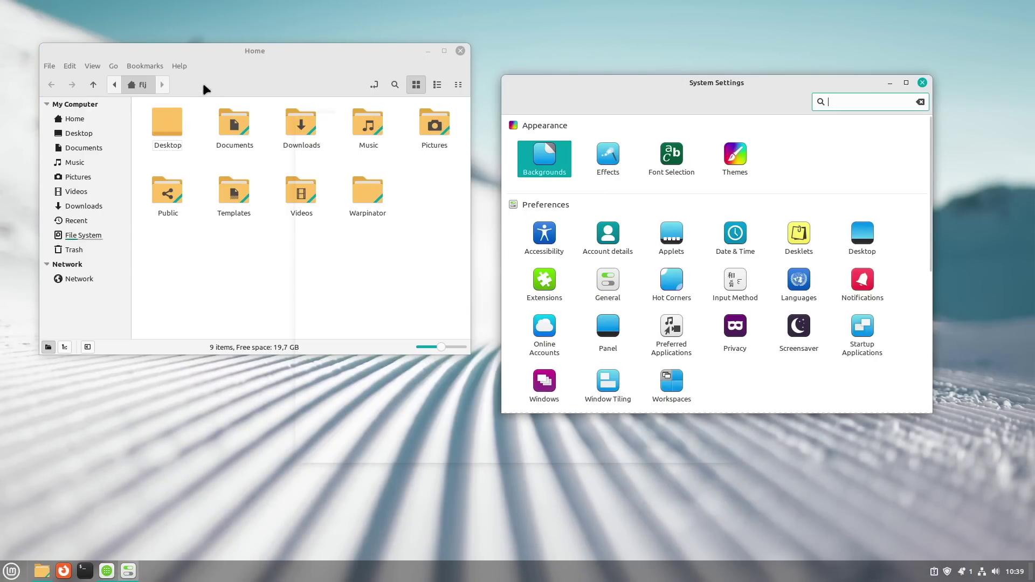
{"action": "left_click", "coordinate": [227, 57]}
{"action": "left_click", "coordinate": [92, 66]}
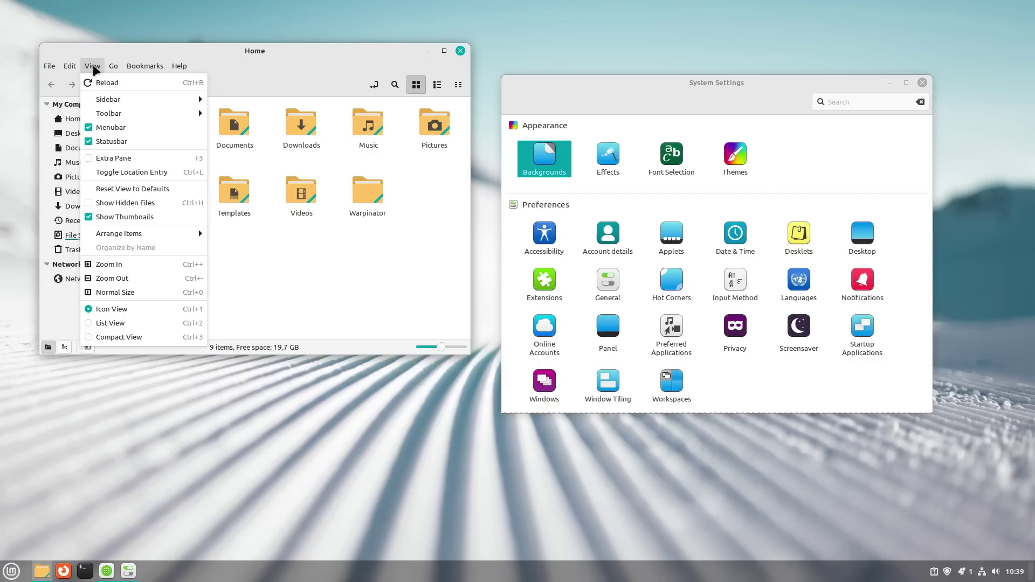
{"action": "left_click", "coordinate": [116, 158]}
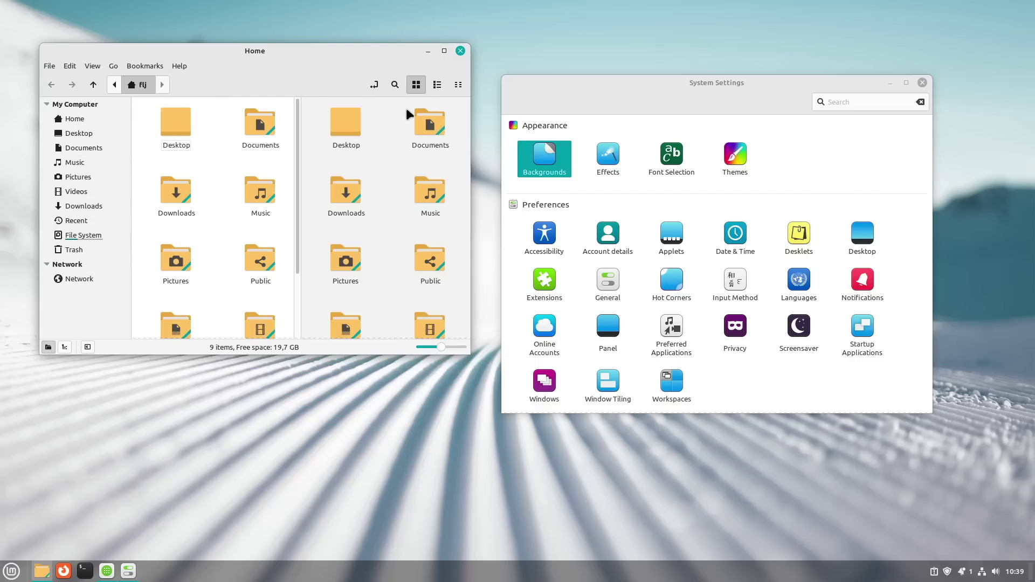
{"action": "left_click", "coordinate": [438, 85]}
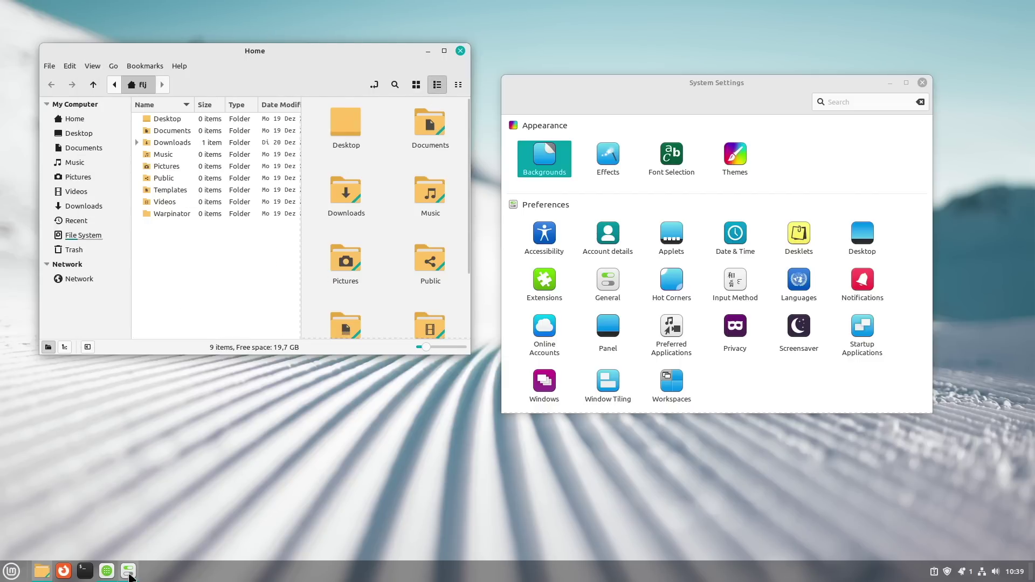
Open a terminal, enlarge and reposition its window, and run neofetch to show the system information.
{"action": "left_click", "coordinate": [86, 572]}
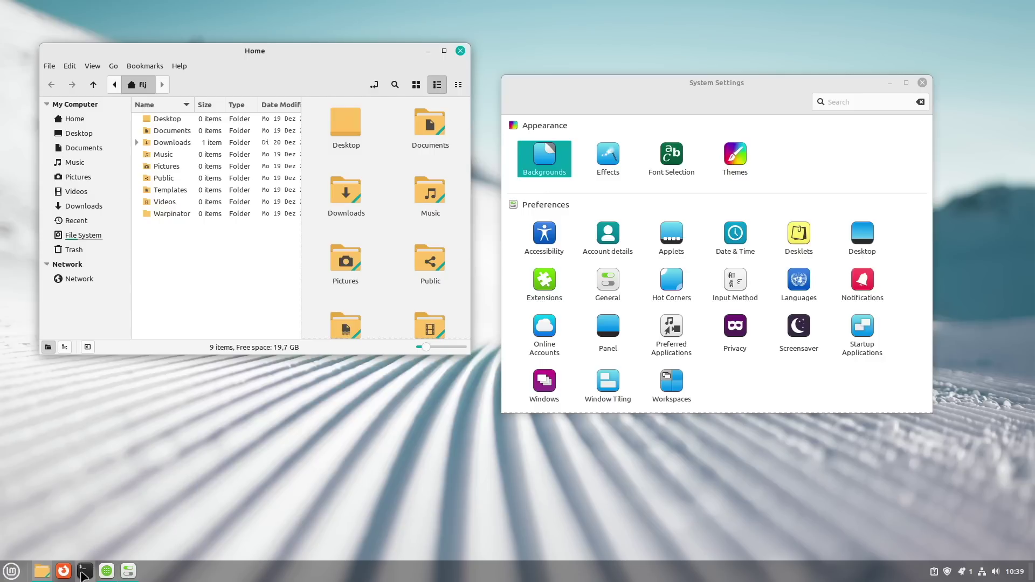
{"action": "left_click_drag", "start_coordinate": [380, 278], "coordinate": [618, 434]}
{"action": "left_click_drag", "start_coordinate": [428, 42], "coordinate": [536, 108]}
{"action": "type", "text": "neofetch"}
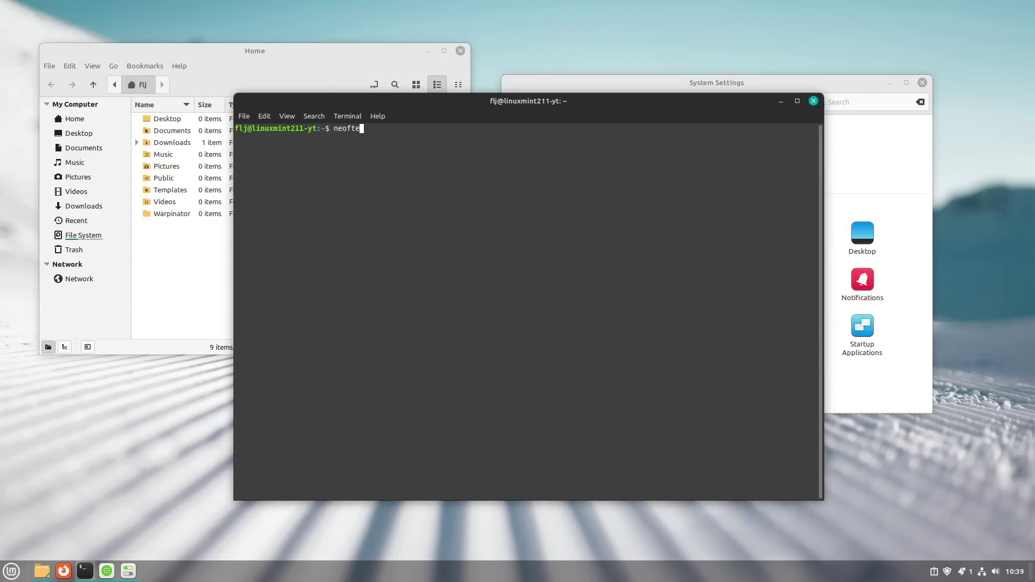
{"action": "key", "text": "Return"}
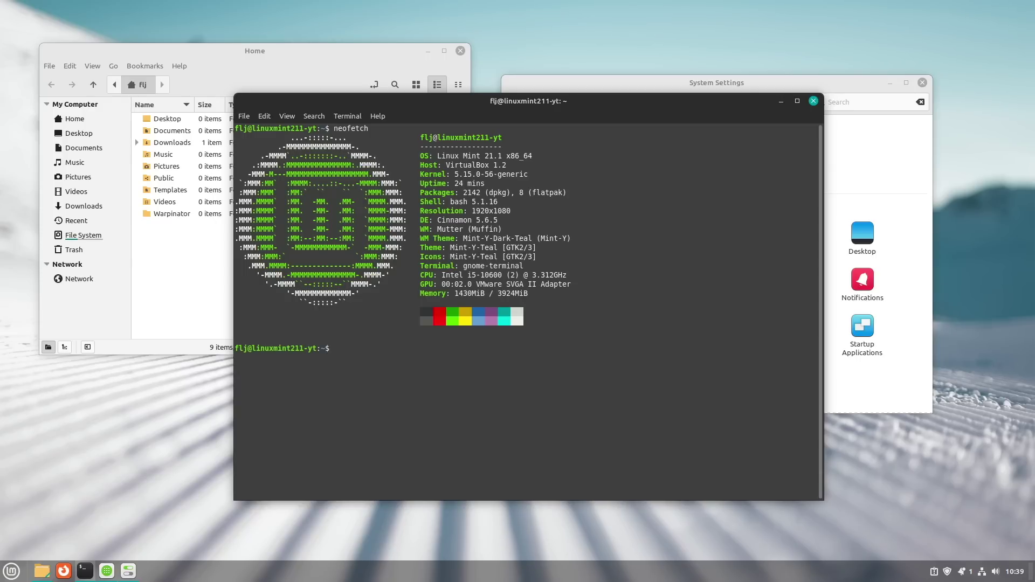
Close the terminal, System Settings and Home file manager windows to clear the desktop.
{"action": "left_click", "coordinate": [814, 101]}
{"action": "left_click", "coordinate": [923, 83]}
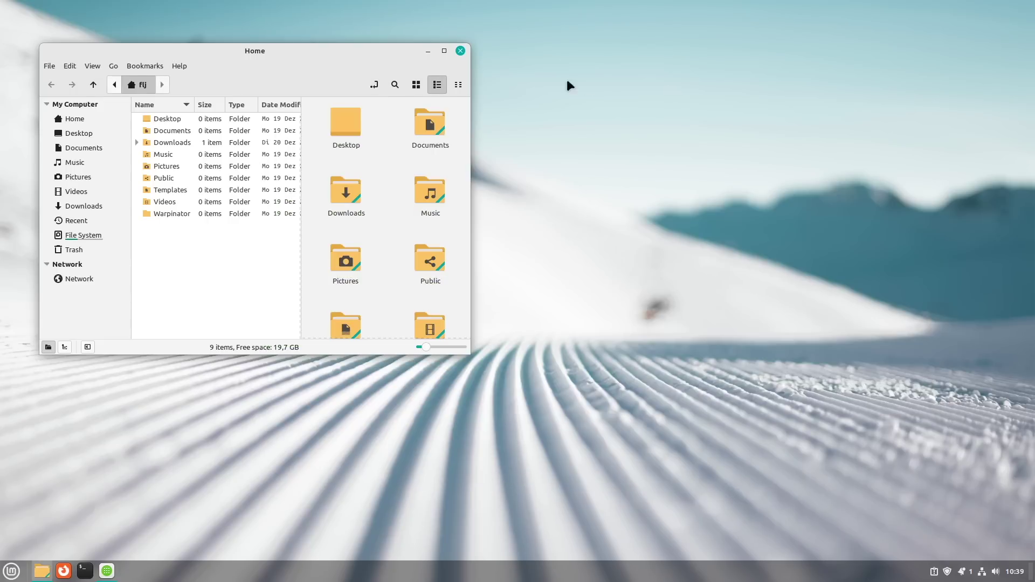
{"action": "left_click", "coordinate": [462, 52]}
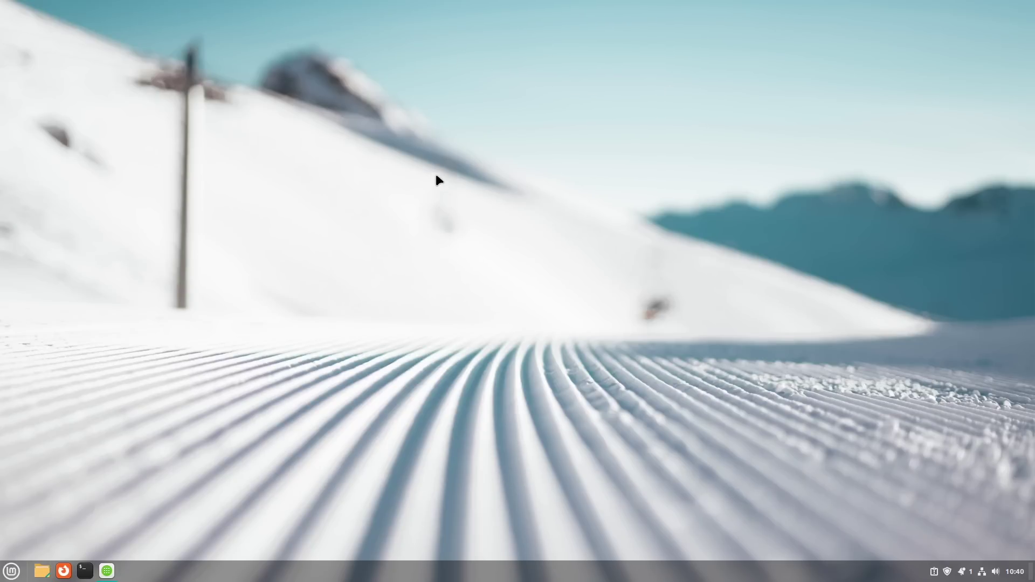